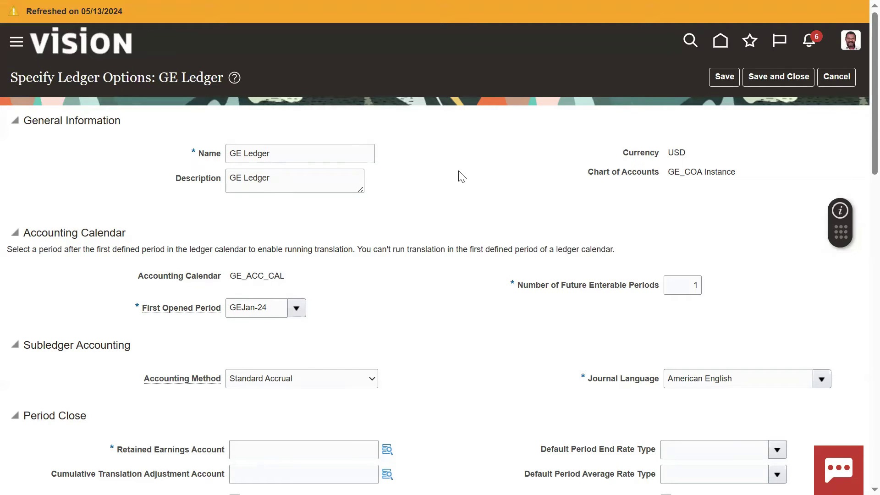
# Step: Browse GE Company values in the Retained Earnings Account lookup, close it, and cancel the GE Ledger options
pyautogui.scroll(-3, 315, 301)
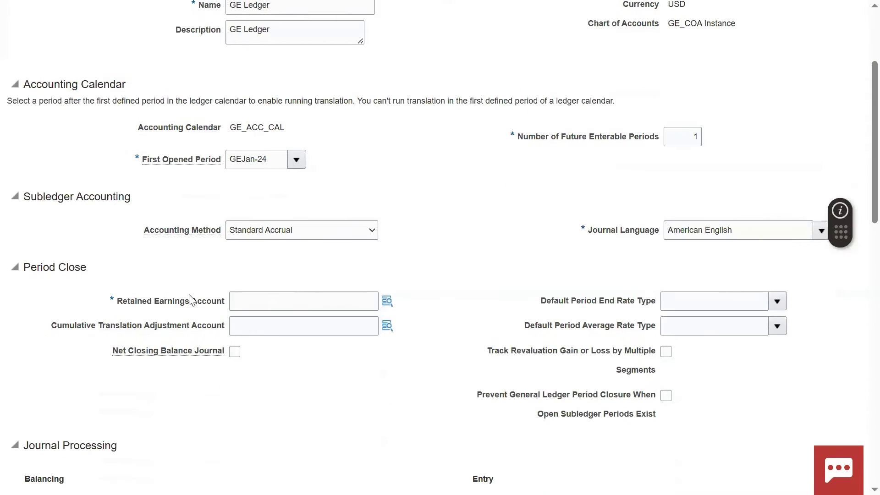
pyautogui.click(387, 300)
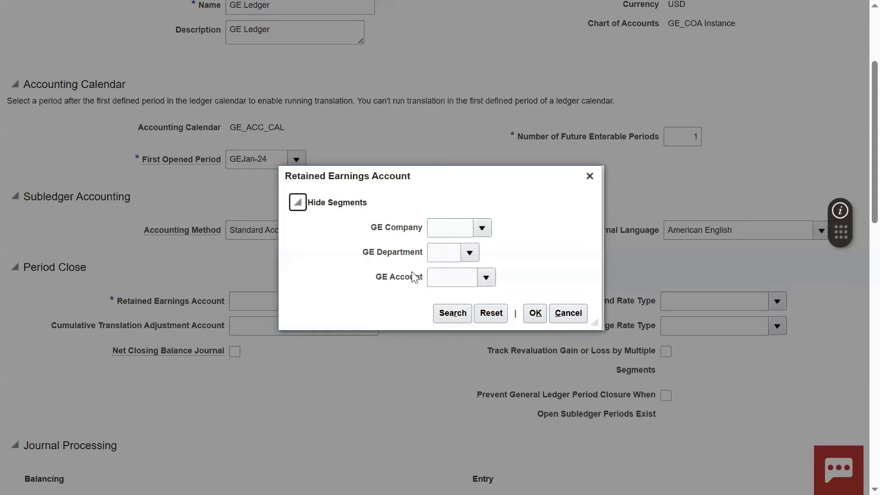
pyautogui.click(481, 227)
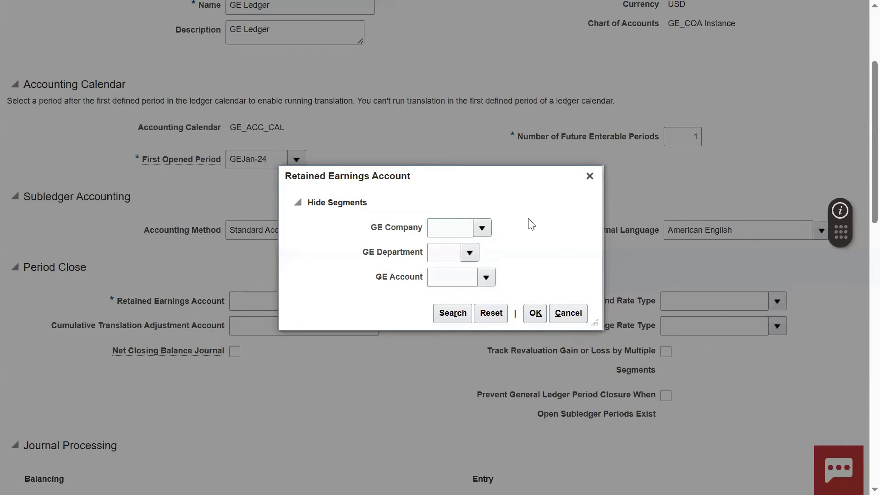
pyautogui.click(590, 177)
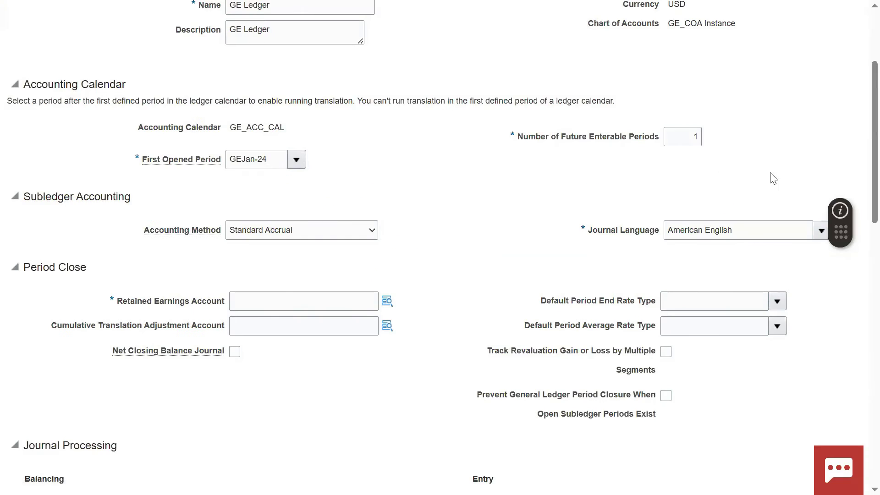
pyautogui.scroll(4, 773, 175)
pyautogui.click(836, 77)
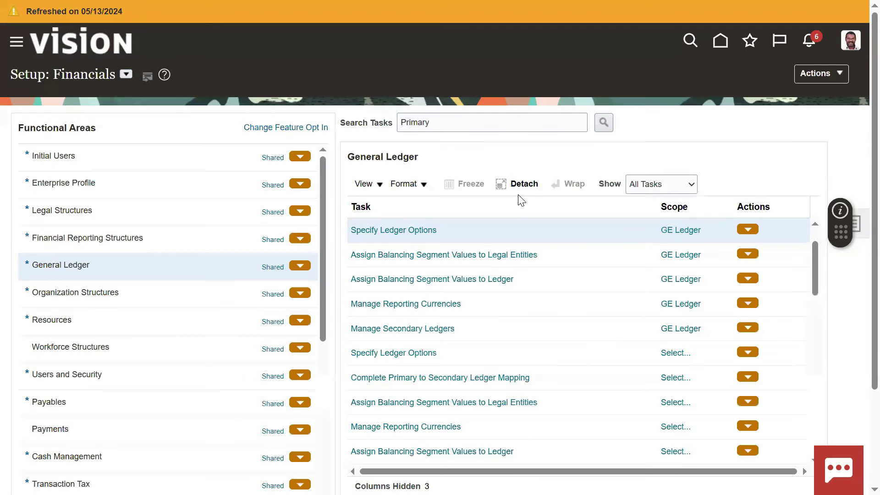
# Step: Search tasks for 'Chart of account' and open Manage Chart of Accounts Value Sets
pyautogui.click(451, 115)
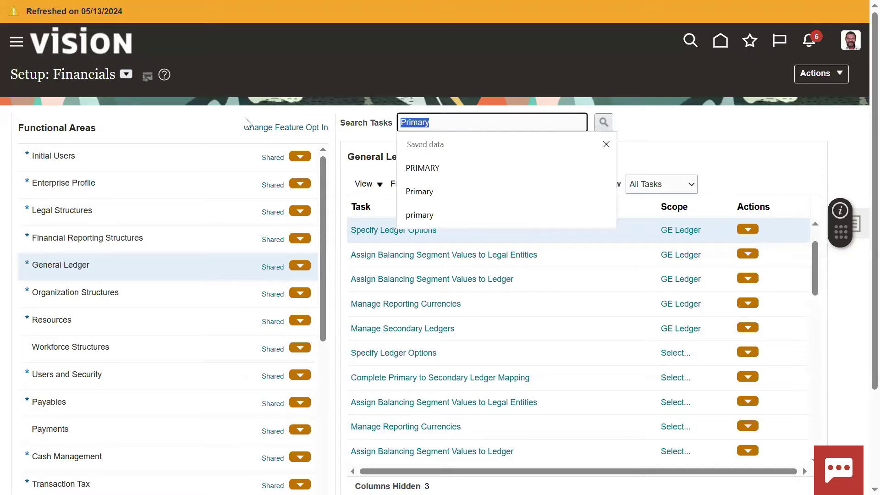
pyautogui.write('Chart of account')
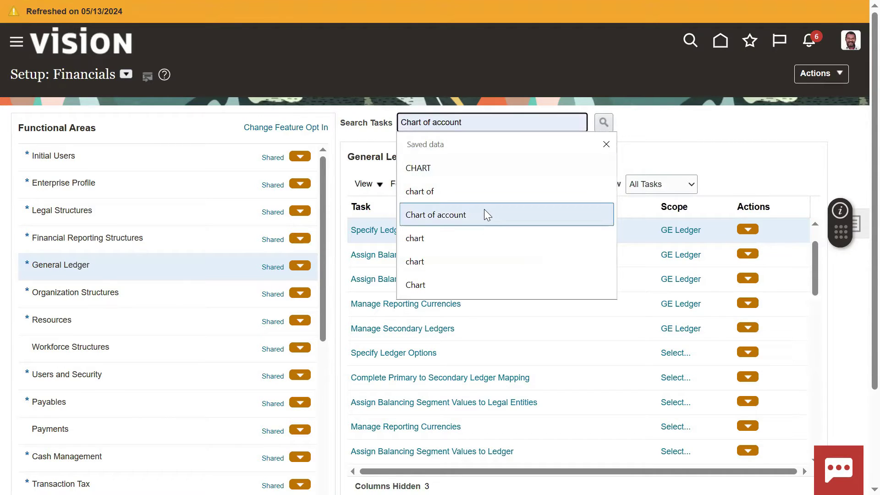
pyautogui.click(484, 210)
pyautogui.click(604, 122)
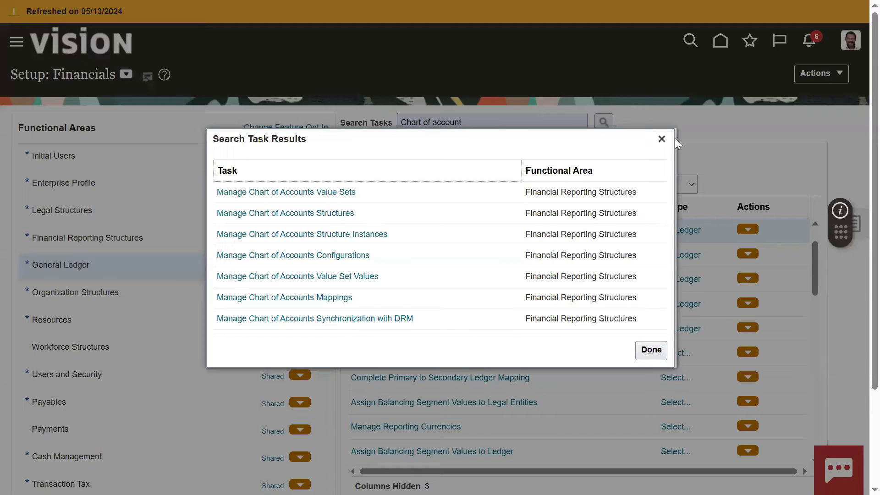
pyautogui.click(338, 193)
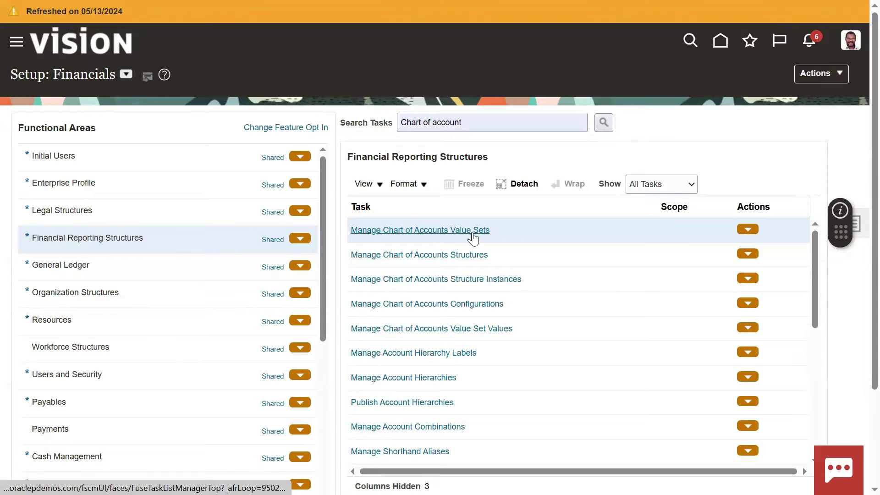
pyautogui.click(472, 233)
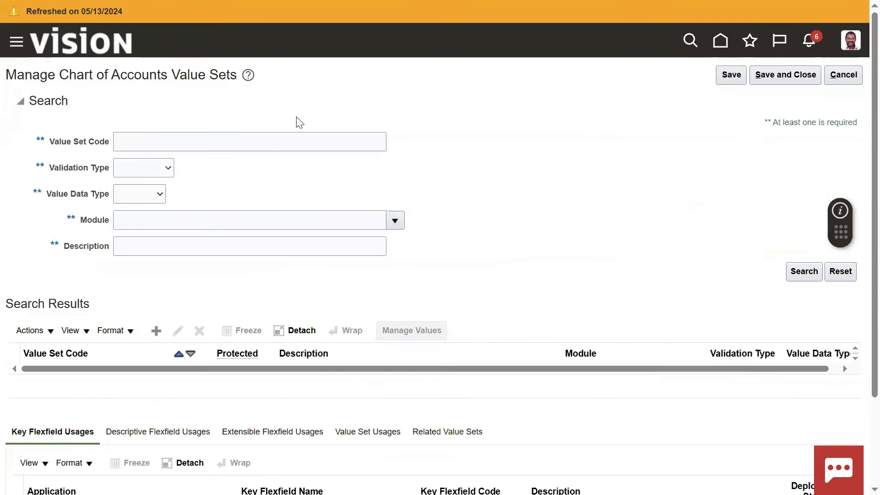
# Step: Search value set codes starting with 'GE' and open the GE_COMPANY values
pyautogui.click(268, 143)
pyautogui.write('GE')
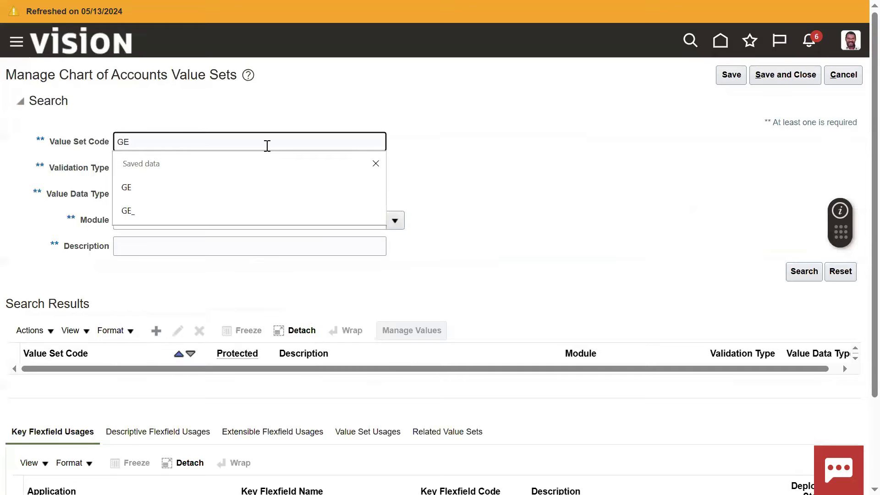
pyautogui.click(719, 236)
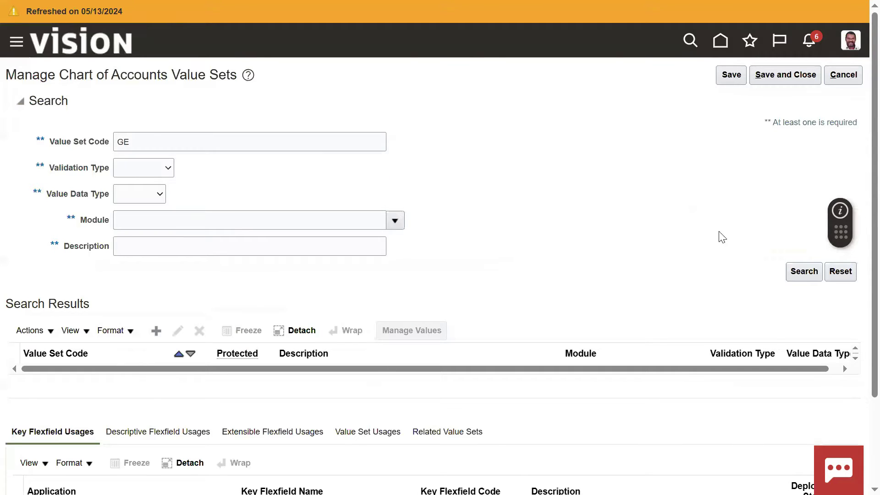
pyautogui.click(796, 272)
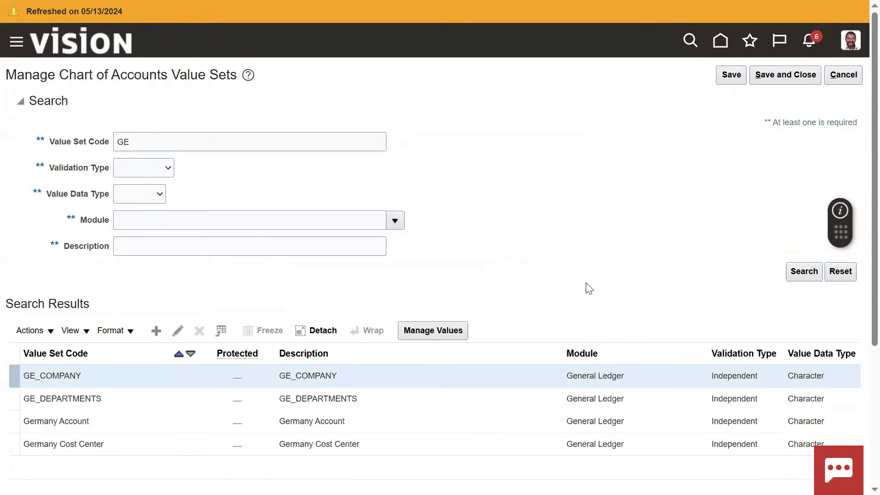
pyautogui.click(166, 377)
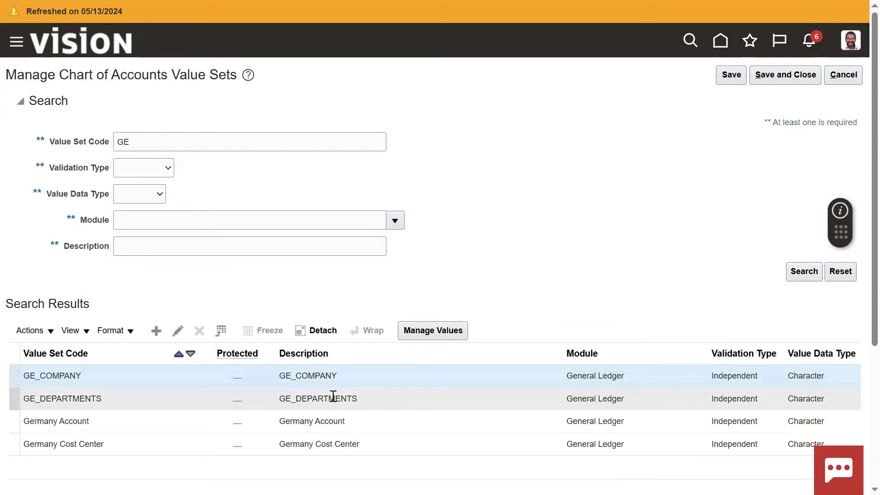
pyautogui.click(443, 331)
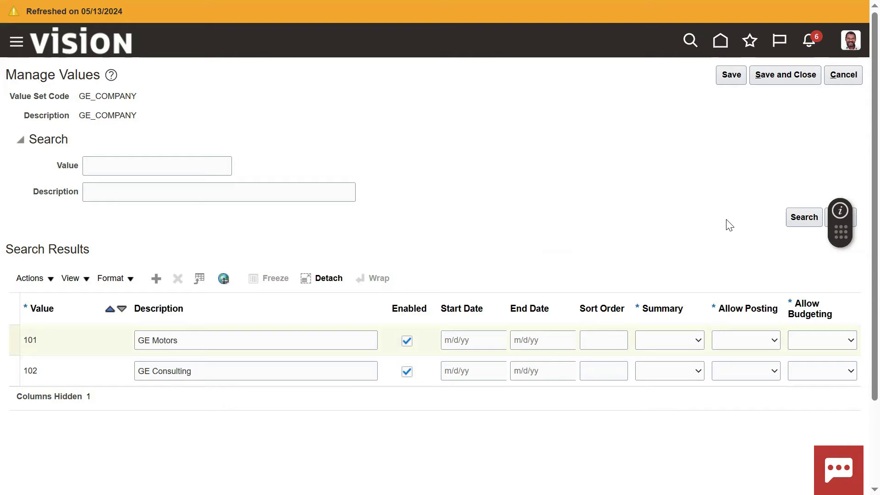
# Step: Highlight the GE_COMPANY value set code on the Manage Values page
pyautogui.moveTo(81, 97); pyautogui.dragTo(136, 96)
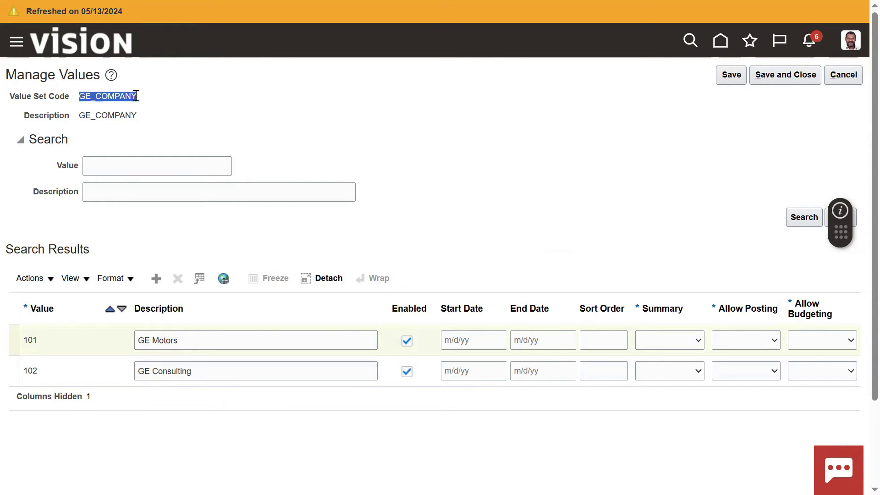
pyautogui.click(265, 146)
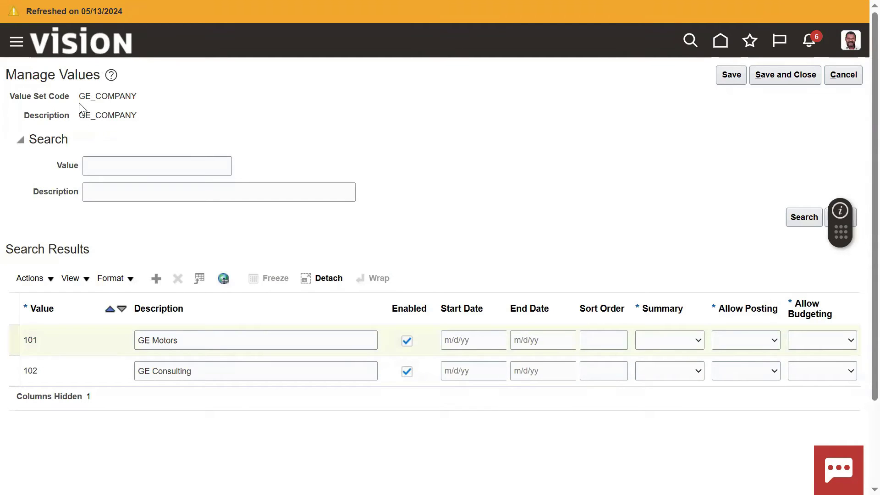
pyautogui.moveTo(82, 97); pyautogui.dragTo(130, 96)
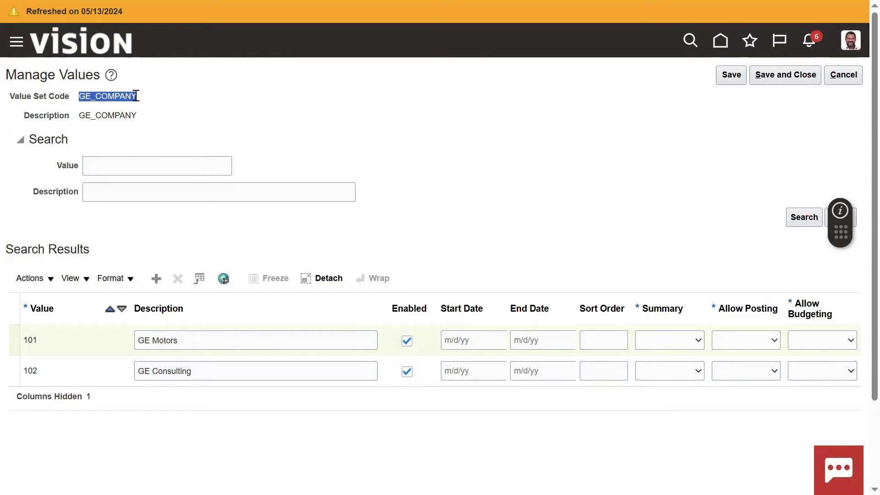
pyautogui.moveTo(136, 96); pyautogui.dragTo(137, 100)
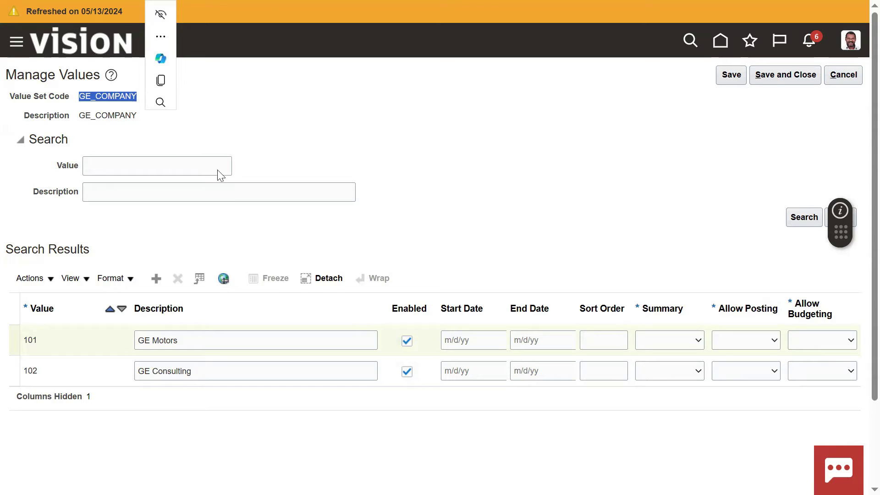
pyautogui.click(578, 192)
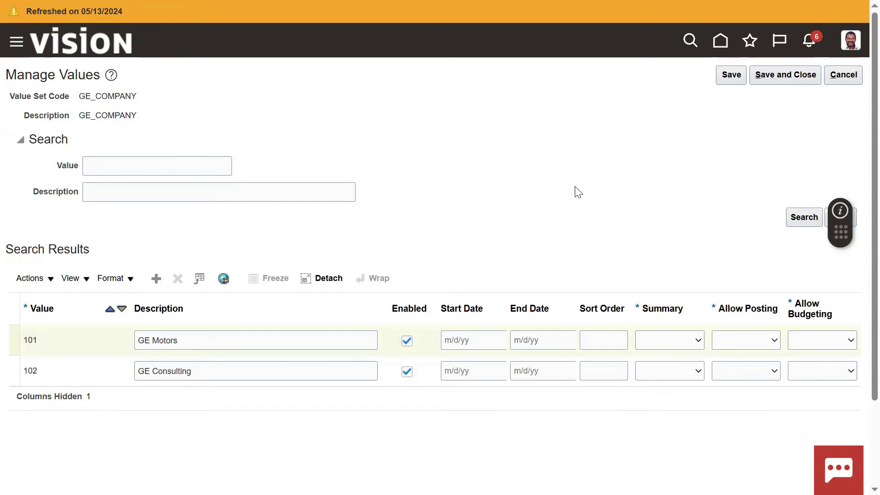
# Step: Set value 101 to Summary No with Allow Posting and Allow Budgeting Yes
pyautogui.click(685, 340)
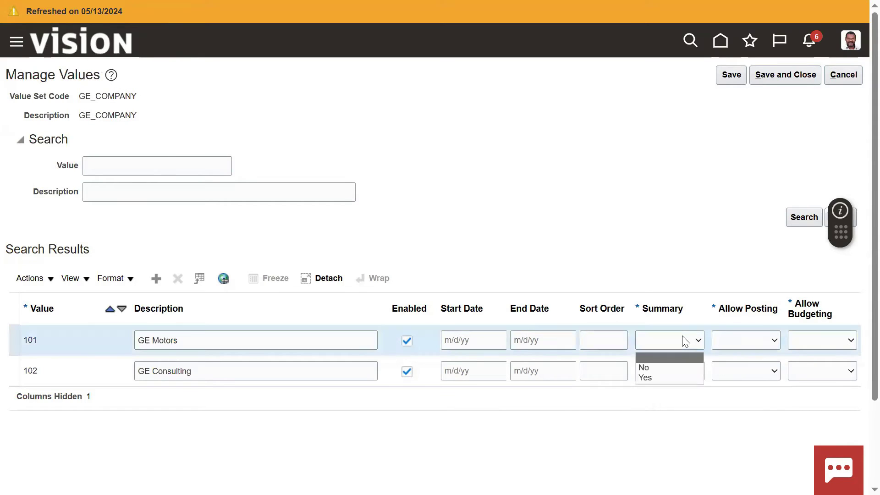
pyautogui.click(661, 368)
pyautogui.click(747, 343)
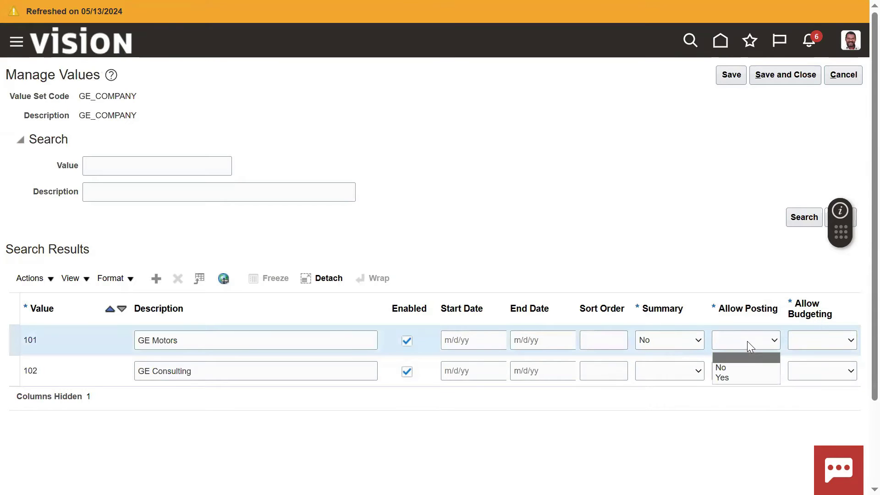
pyautogui.click(738, 378)
pyautogui.click(812, 343)
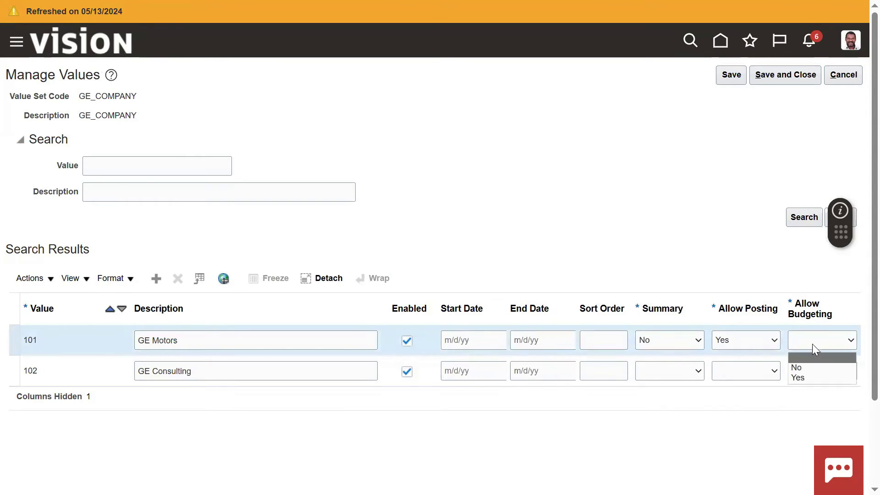
pyautogui.click(808, 377)
# Step: Set value 102 to Summary No with posting and budgeting allowed, then save and close
pyautogui.click(678, 371)
pyautogui.click(669, 399)
pyautogui.click(749, 370)
pyautogui.click(744, 383)
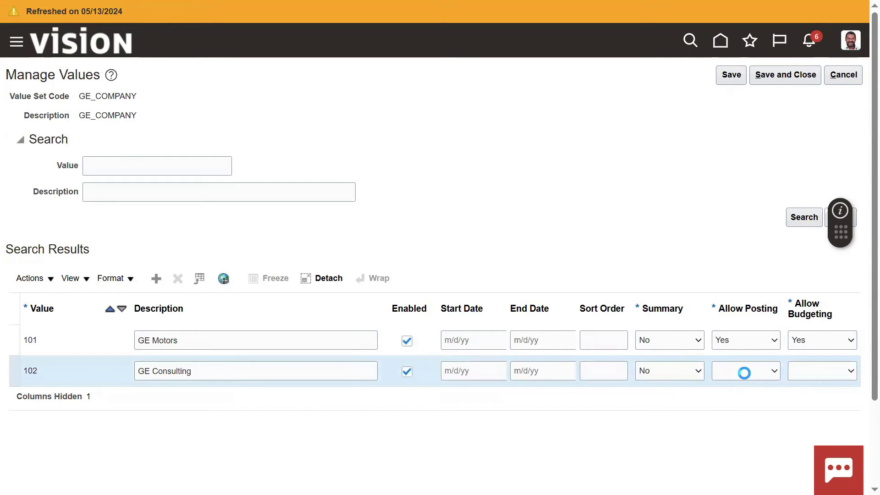
pyautogui.click(745, 371)
pyautogui.click(748, 398)
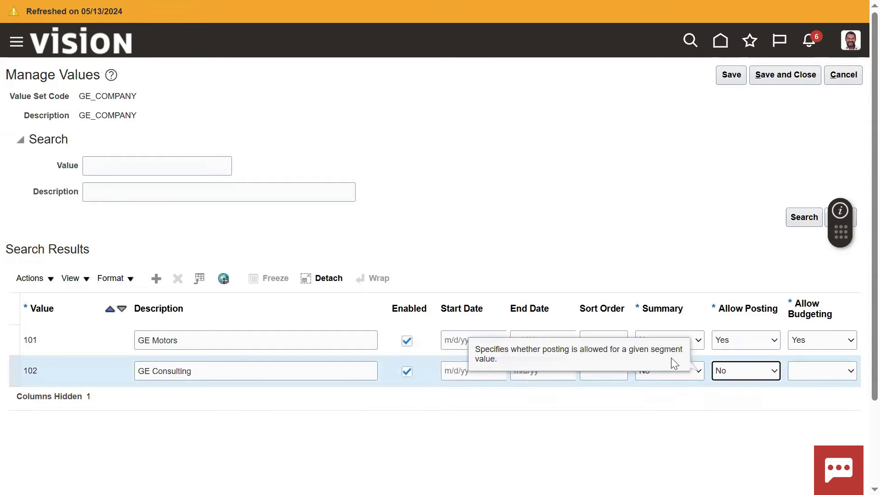
pyautogui.click(729, 371)
pyautogui.click(727, 408)
pyautogui.click(832, 371)
pyautogui.click(819, 408)
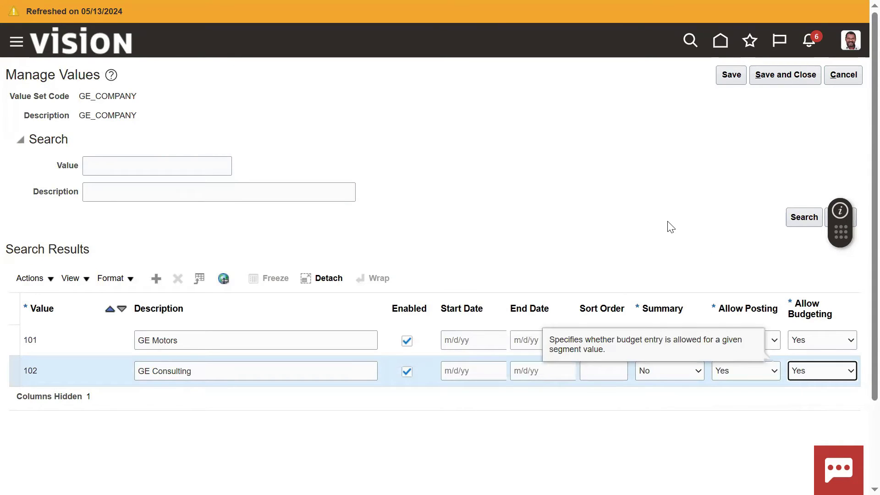
pyautogui.click(682, 235)
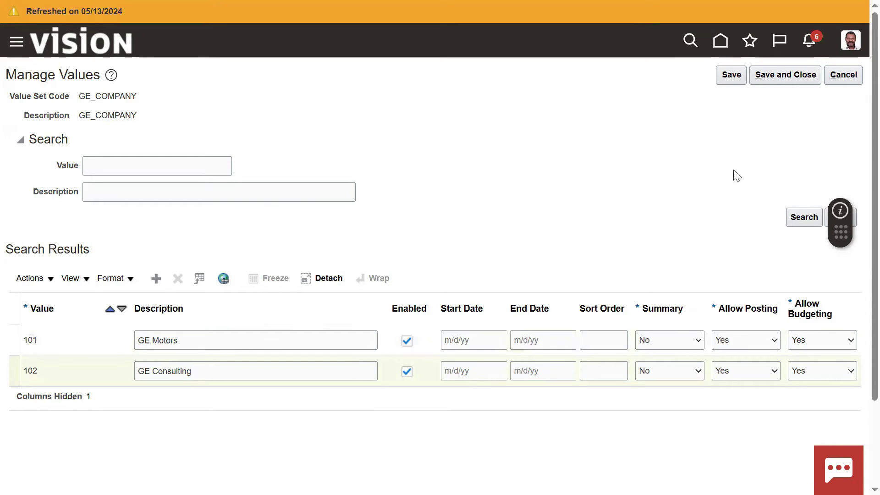
pyautogui.click(775, 83)
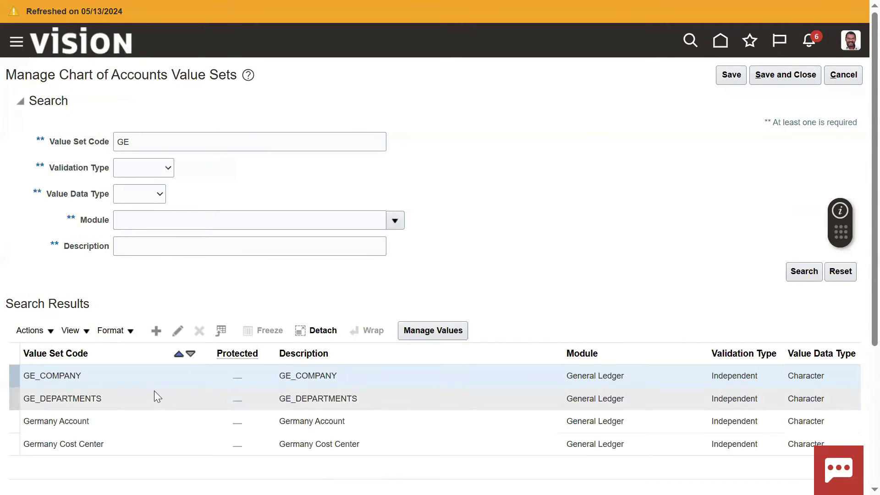
# Step: List the GE_DEPARTMENTS values and set A2448 to Summary No with posting and budgeting allowed
pyautogui.click(153, 392)
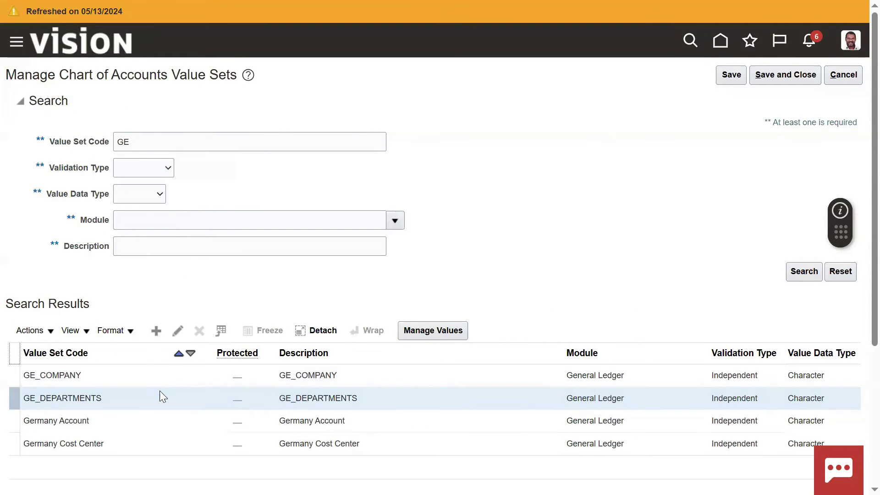
pyautogui.click(425, 334)
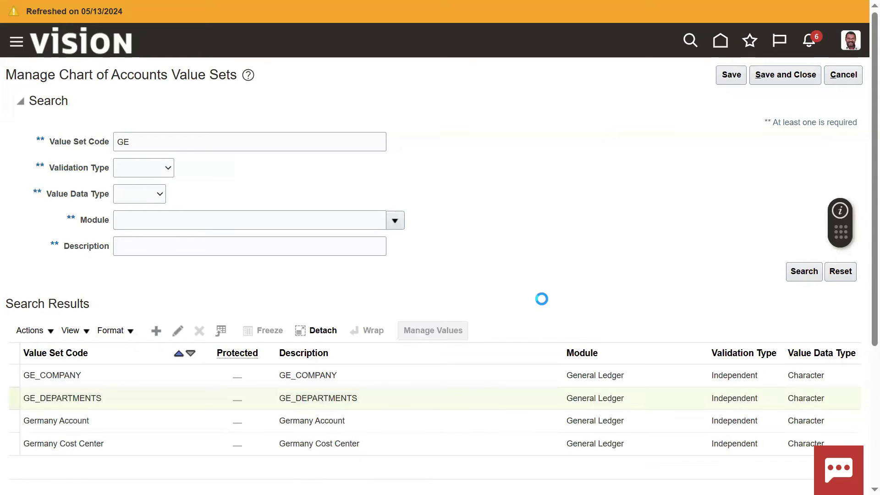
pyautogui.click(793, 219)
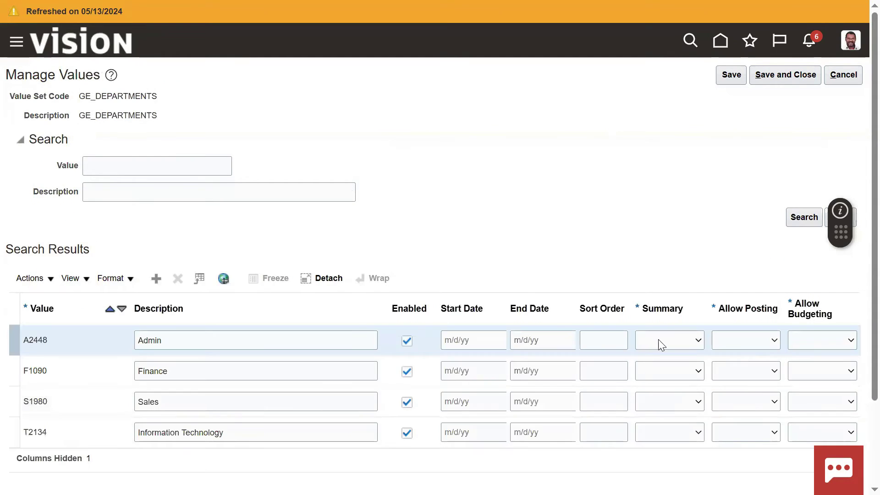
pyautogui.click(660, 341)
pyautogui.click(658, 368)
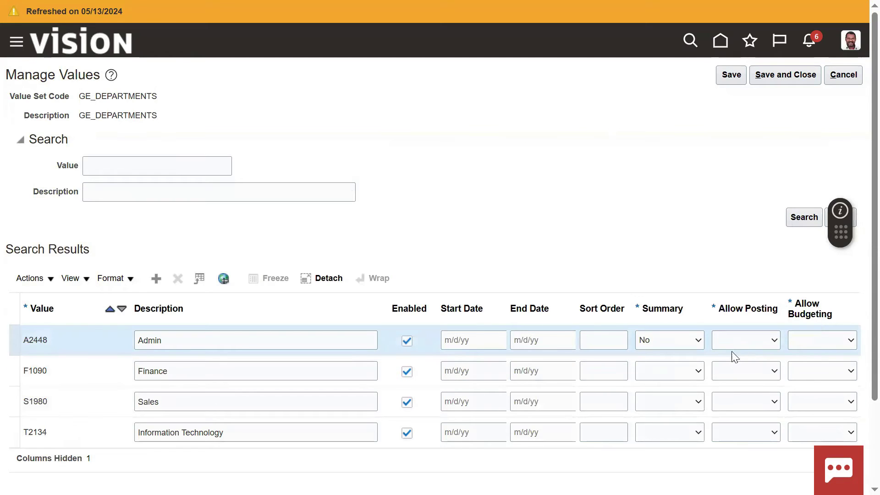
pyautogui.click(769, 362)
pyautogui.click(821, 342)
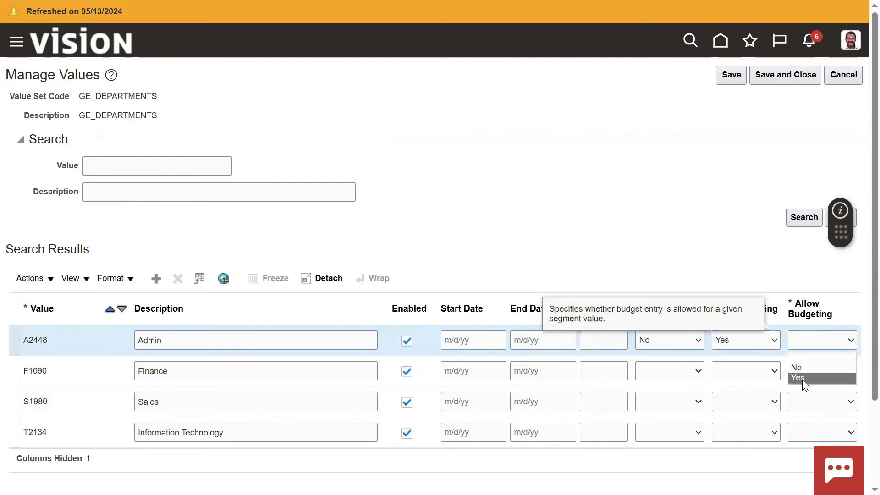
pyautogui.click(802, 379)
# Step: Set F1090 to Summary No with Allow Posting and Allow Budgeting Yes
pyautogui.click(652, 377)
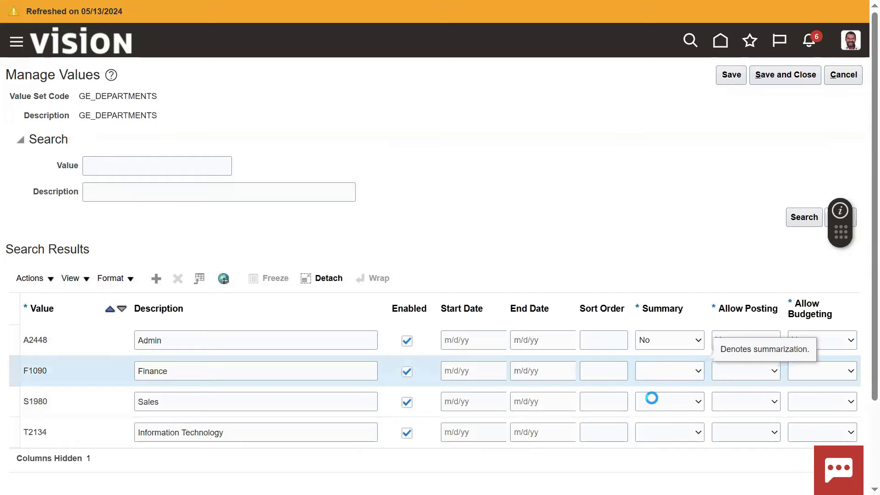
pyautogui.click(667, 374)
pyautogui.click(661, 388)
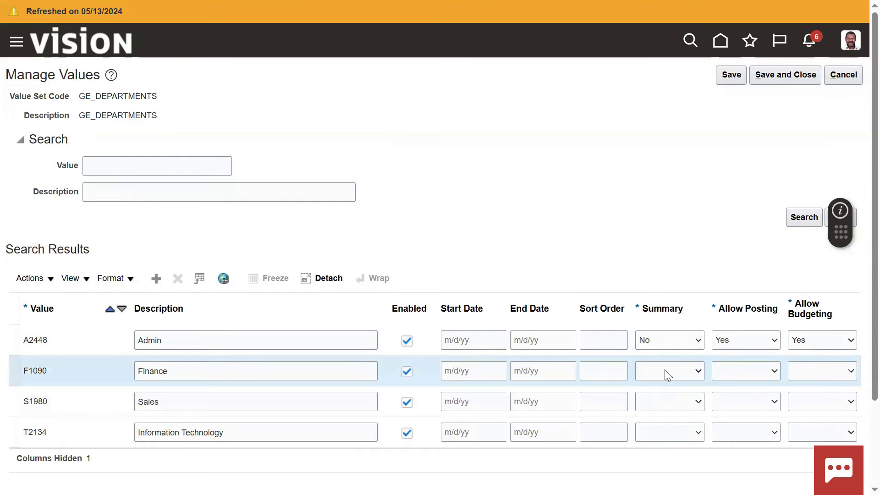
pyautogui.click(668, 375)
pyautogui.click(655, 390)
pyautogui.click(664, 377)
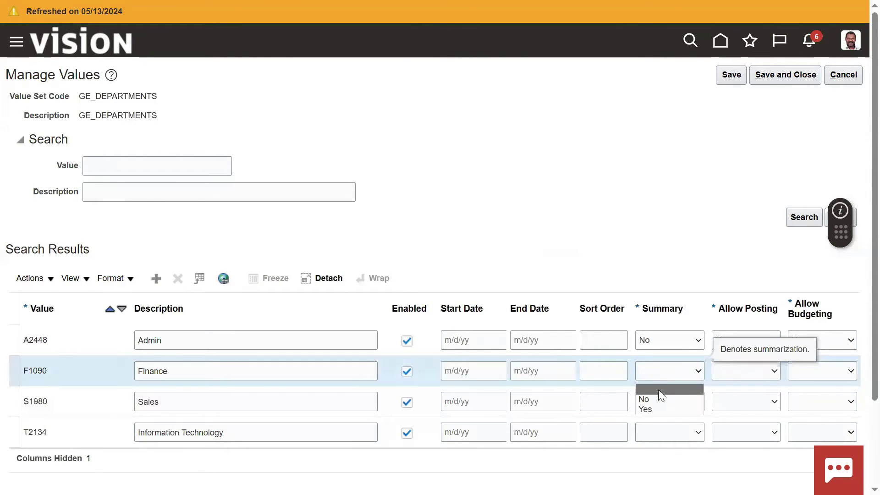
pyautogui.click(650, 398)
pyautogui.click(757, 370)
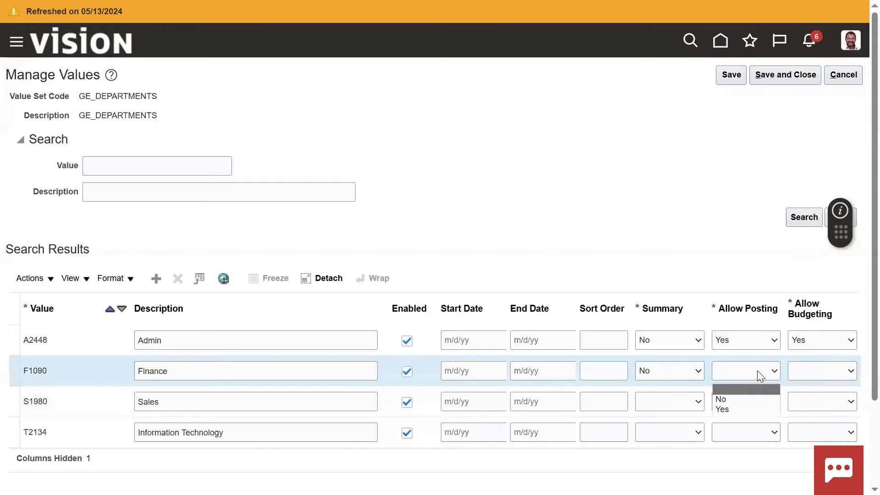
pyautogui.click(731, 408)
pyautogui.click(826, 371)
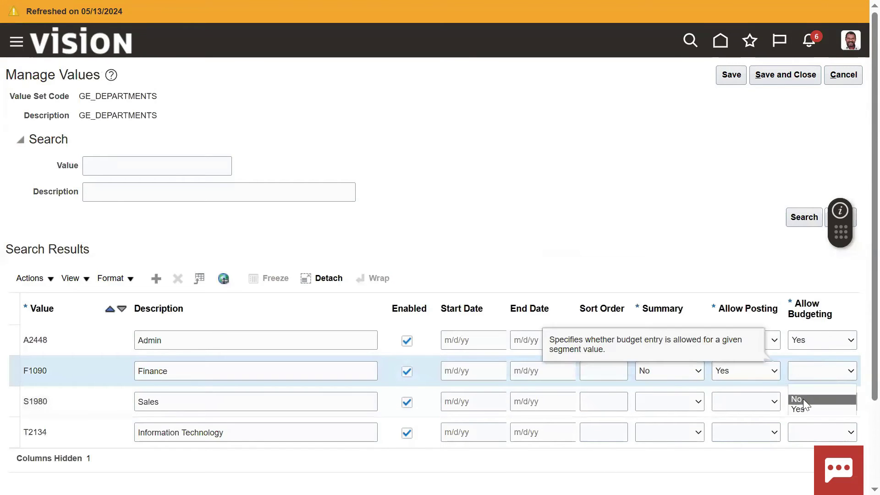
pyautogui.click(800, 407)
# Step: Set S1980 to Summary No with Allow Posting and Allow Budgeting Yes
pyautogui.click(684, 402)
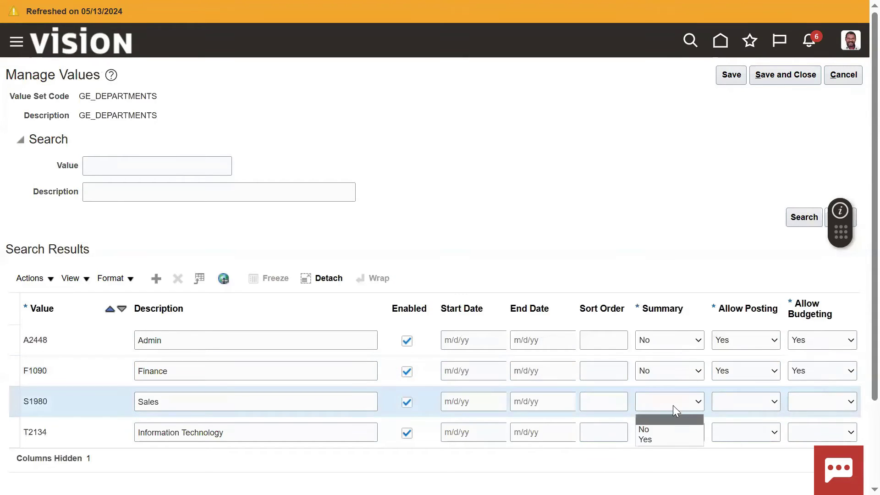
pyautogui.click(650, 425)
pyautogui.click(752, 402)
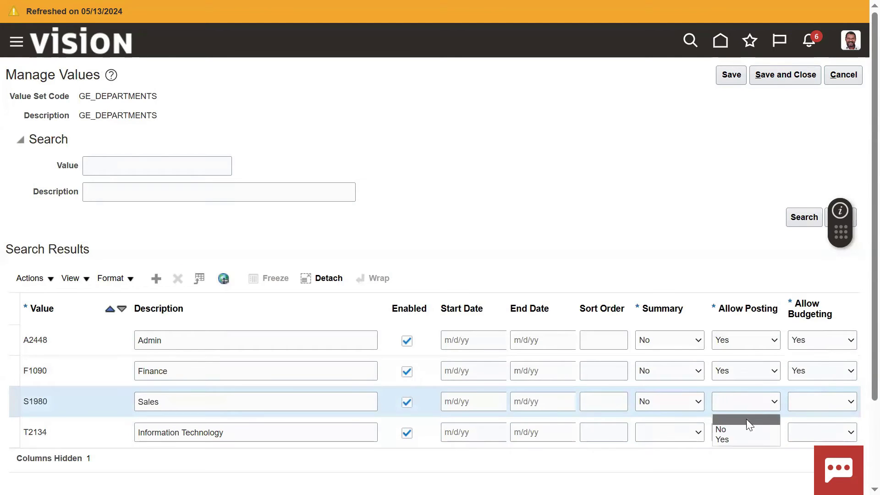
pyautogui.click(736, 436)
pyautogui.click(831, 404)
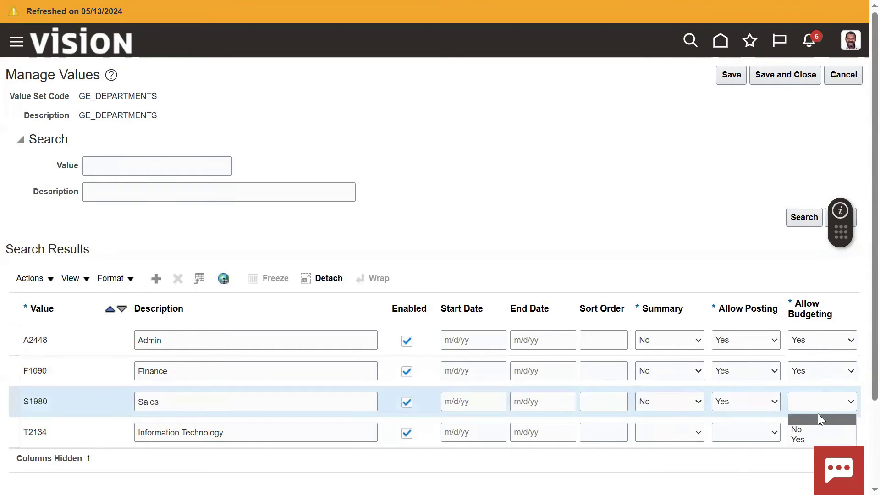
pyautogui.click(797, 435)
# Step: Set T2134 to Summary No with posting and budgeting allowed, then save and close
pyautogui.click(679, 432)
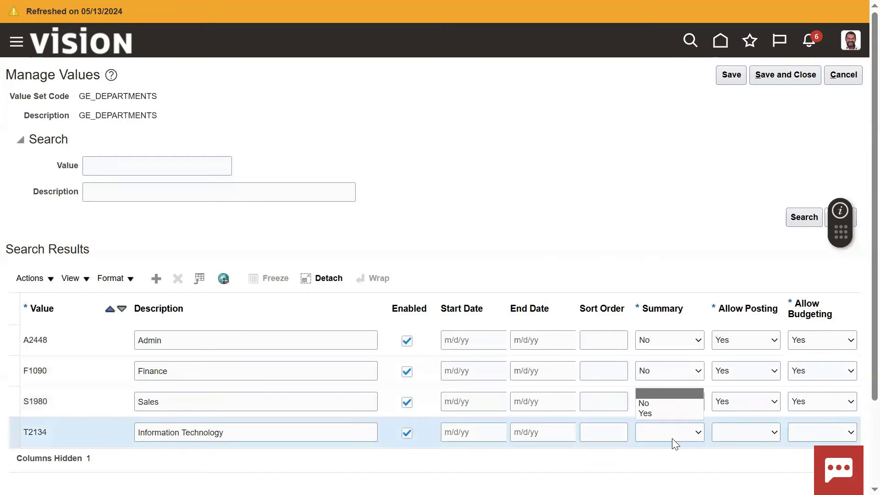
pyautogui.click(645, 404)
pyautogui.click(725, 431)
pyautogui.click(725, 413)
pyautogui.click(810, 435)
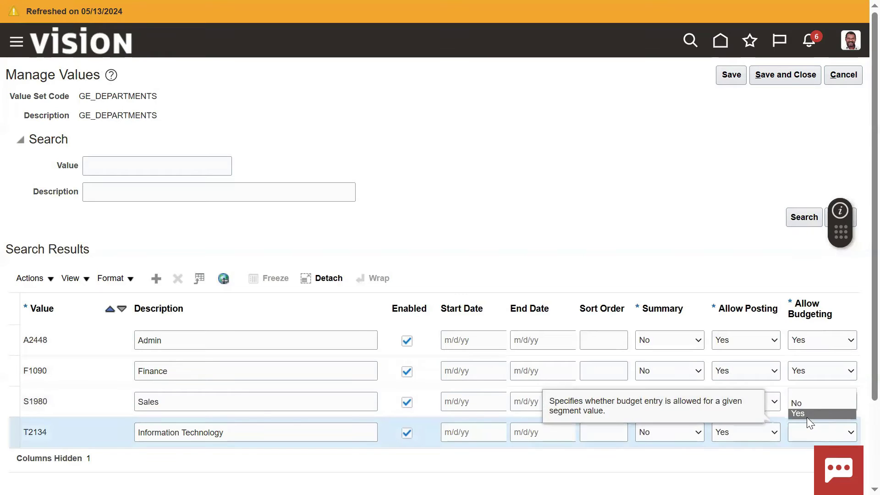
pyautogui.click(806, 415)
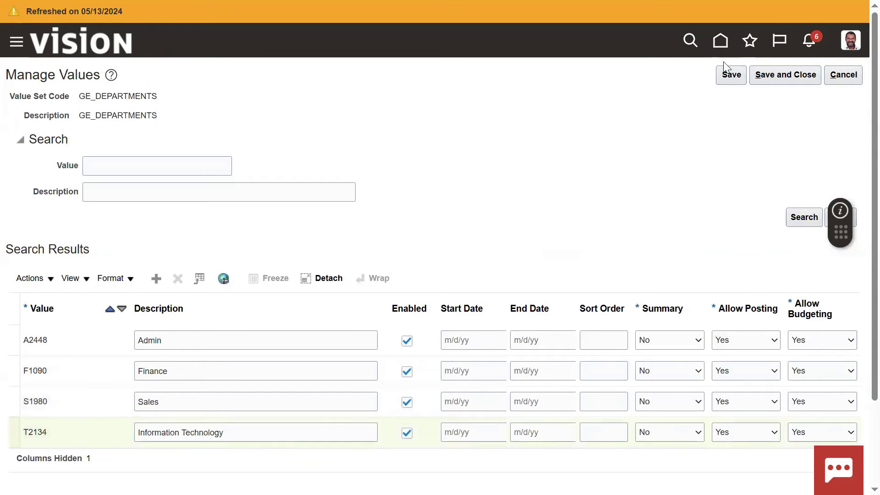
pyautogui.click(731, 76)
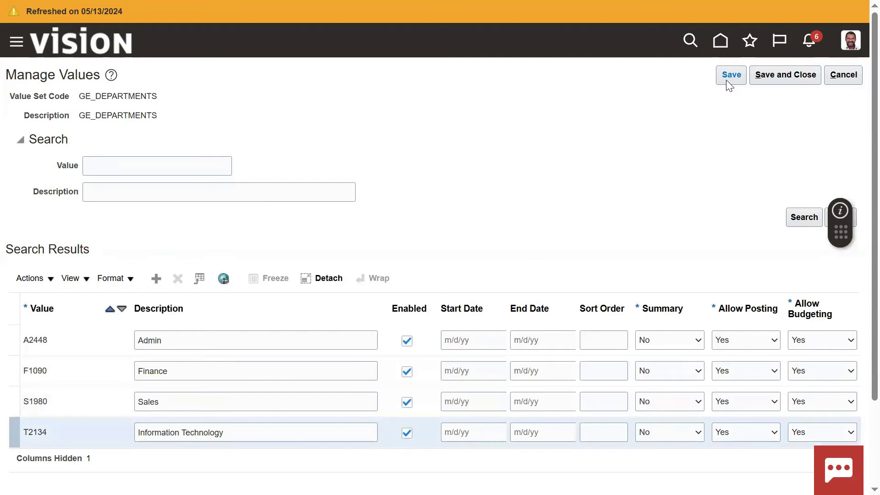
pyautogui.click(768, 75)
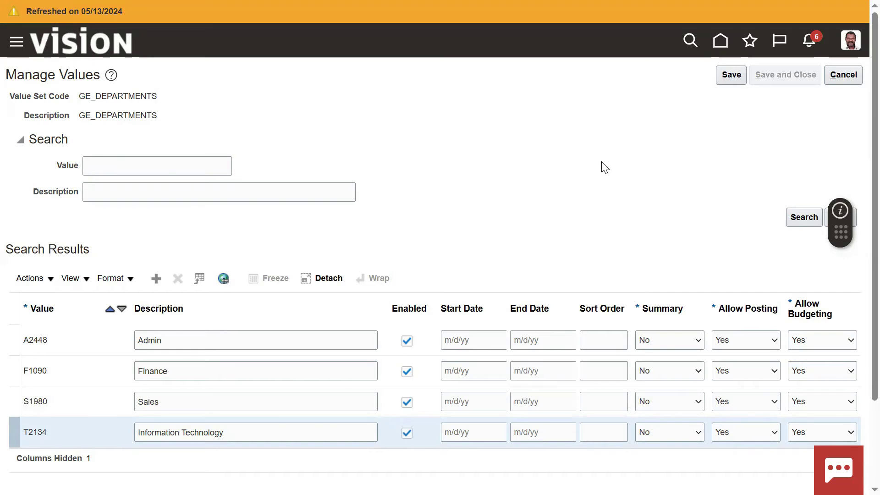
pyautogui.hotkey('alt', 'Tab')
pyautogui.click(520, 180)
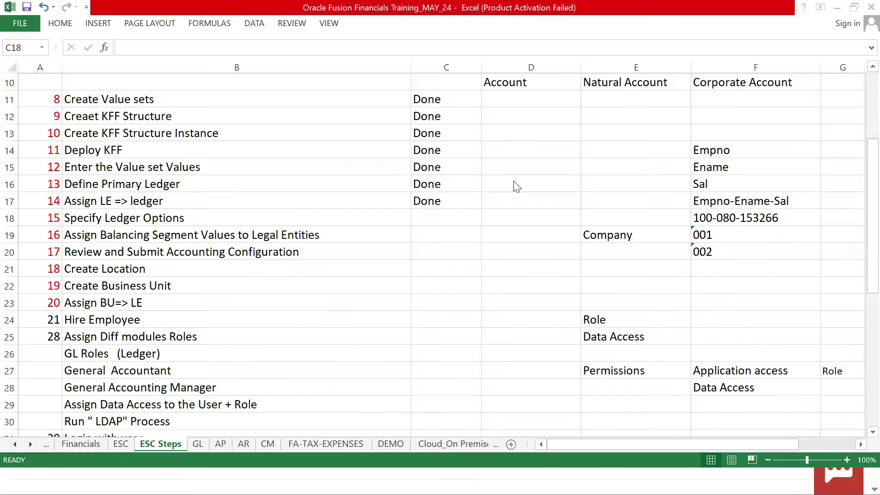
pyautogui.scroll(2, 240, 233)
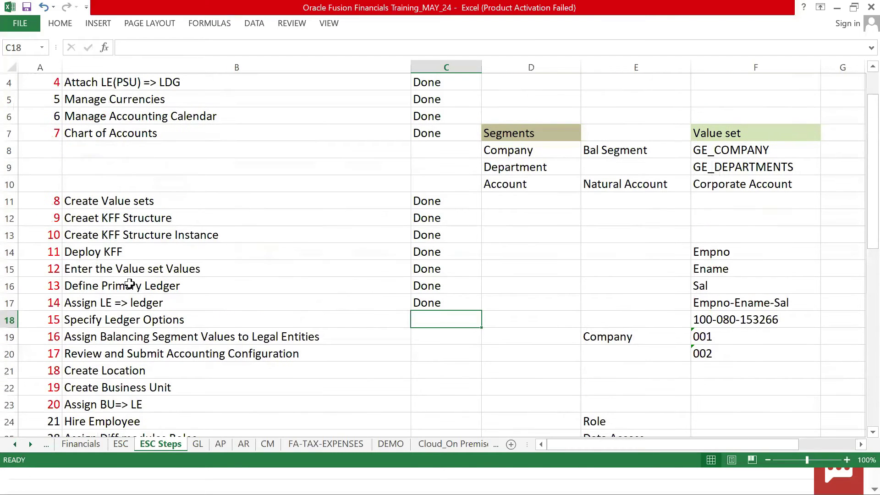
pyautogui.moveTo(53, 202); pyautogui.dragTo(431, 216)
pyautogui.moveTo(431, 220); pyautogui.dragTo(428, 250)
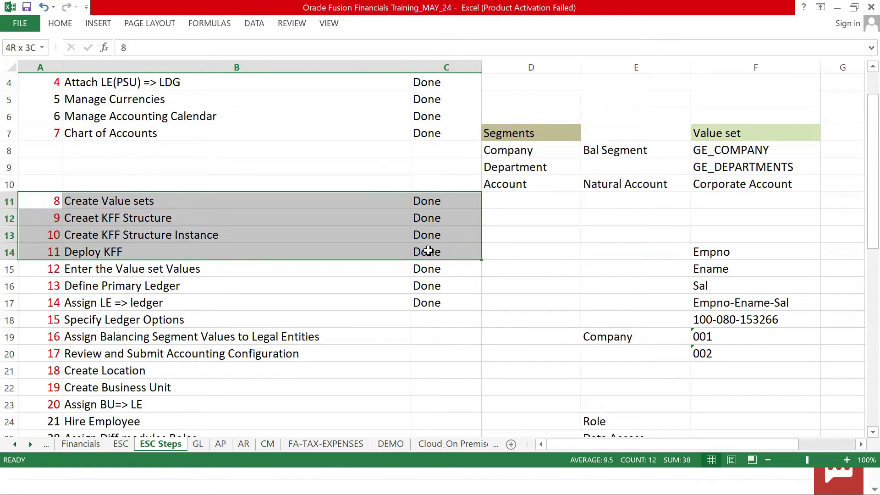
pyautogui.moveTo(428, 250); pyautogui.dragTo(427, 267)
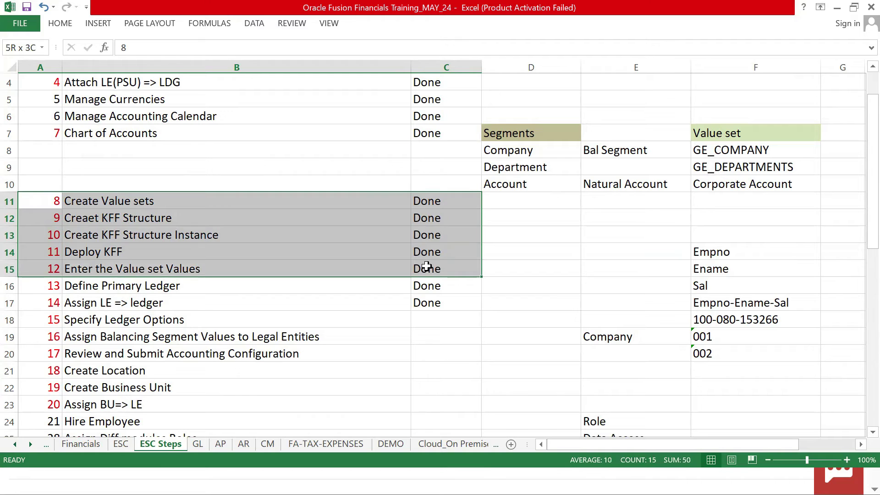
pyautogui.moveTo(427, 266); pyautogui.dragTo(441, 204)
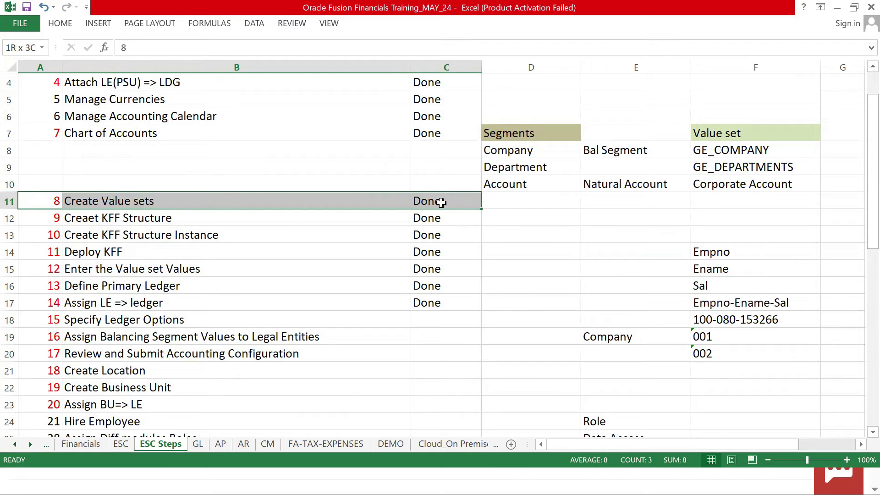
pyautogui.moveTo(441, 202); pyautogui.dragTo(451, 219)
pyautogui.hotkey('alt', 'Tab')
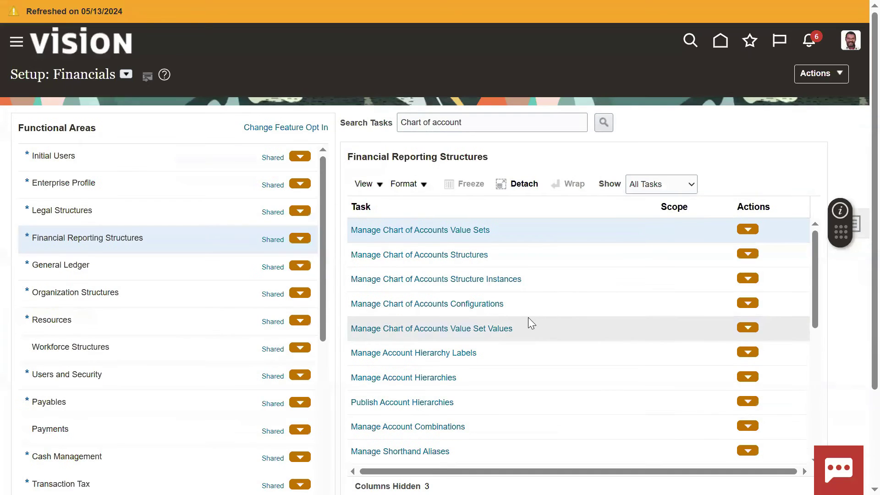
# Step: Search tasks for 'specify' and open the Specify Ledger Options task
pyautogui.tripleClick(479, 120)
pyautogui.write('sp')
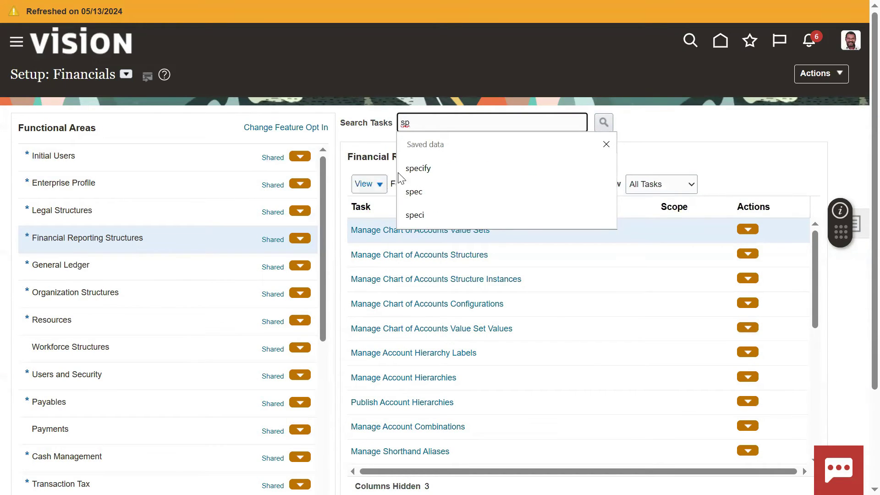
pyautogui.click(418, 168)
pyautogui.click(599, 122)
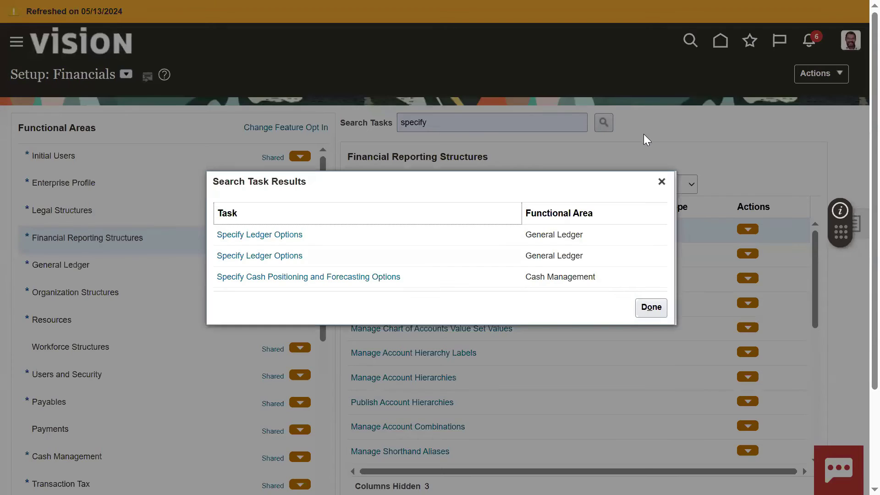
pyautogui.click(272, 242)
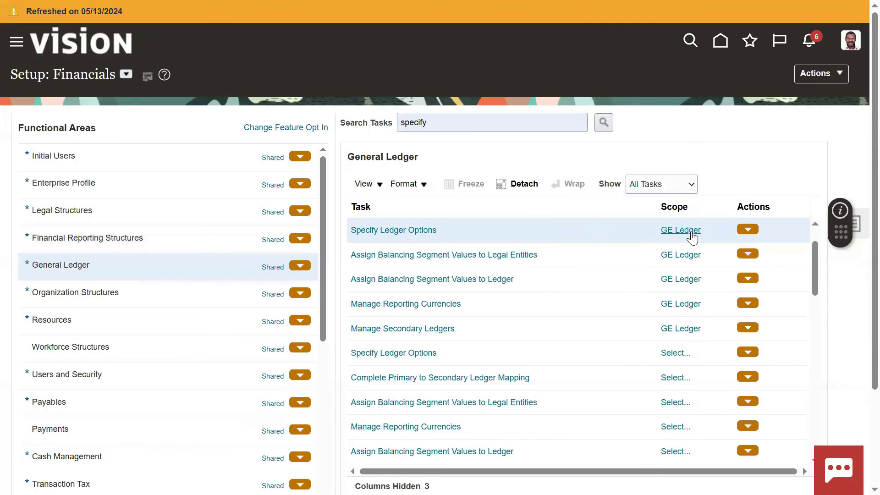
# Step: Open GE Ledger options and pick company 101 GE Motors and department A2448 Admin for retained earnings
pyautogui.click(416, 234)
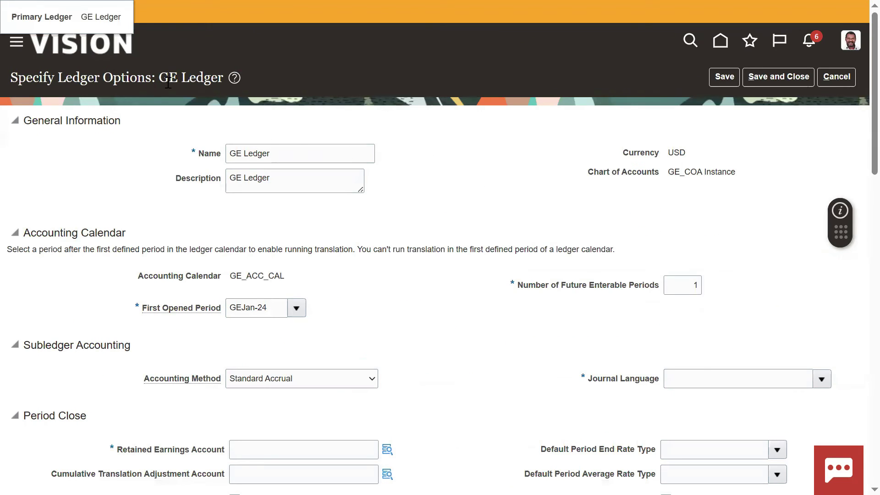
pyautogui.moveTo(159, 81); pyautogui.dragTo(216, 82)
pyautogui.click(485, 215)
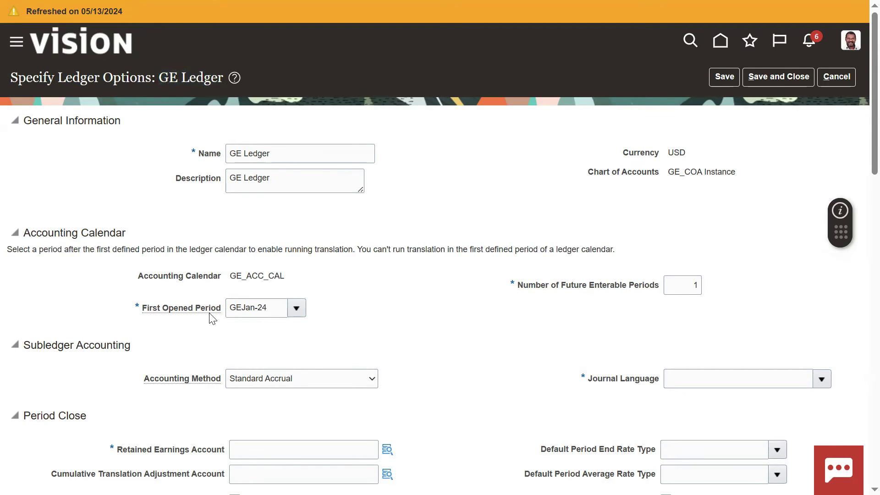
pyautogui.scroll(-3, 211, 315)
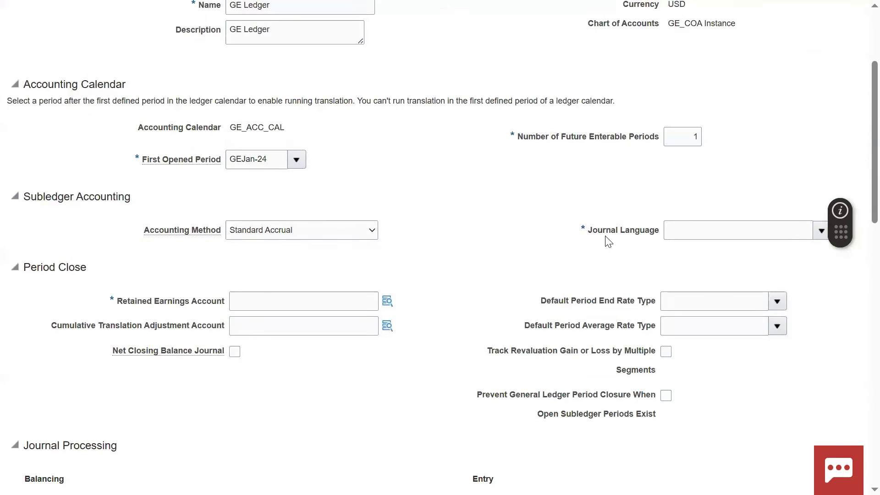
pyautogui.click(387, 300)
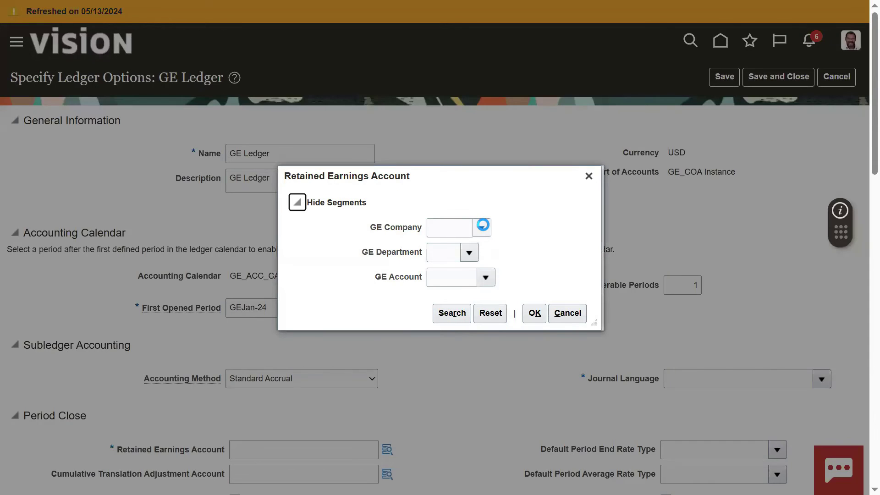
pyautogui.click(481, 227)
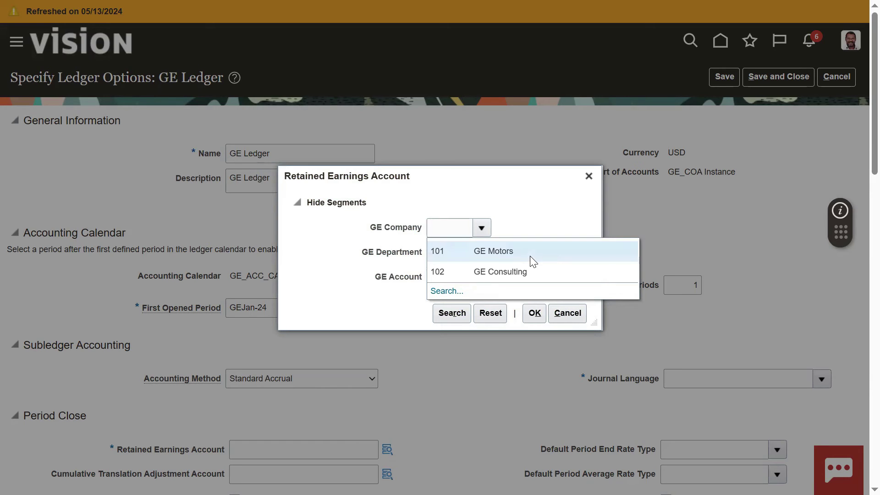
pyautogui.click(533, 261)
pyautogui.click(470, 253)
pyautogui.click(545, 277)
# Step: Search accounts for 'Reta', choose 33100 Retained Earnings, and confirm 101-A2448-33100
pyautogui.click(491, 277)
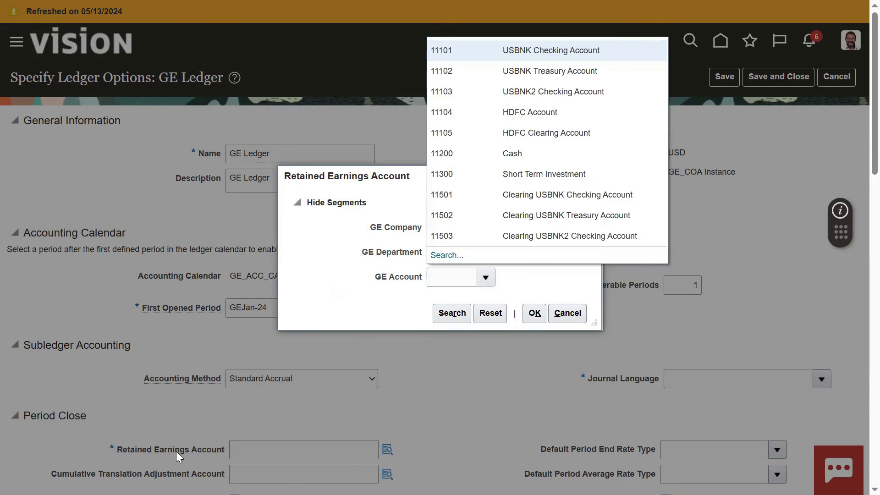
pyautogui.click(447, 256)
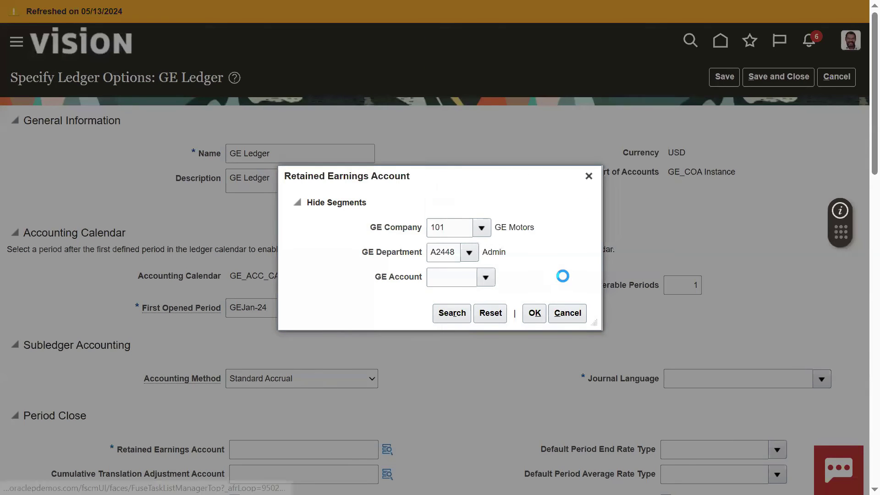
pyautogui.click(423, 253)
pyautogui.write('Reta')
pyautogui.click(495, 275)
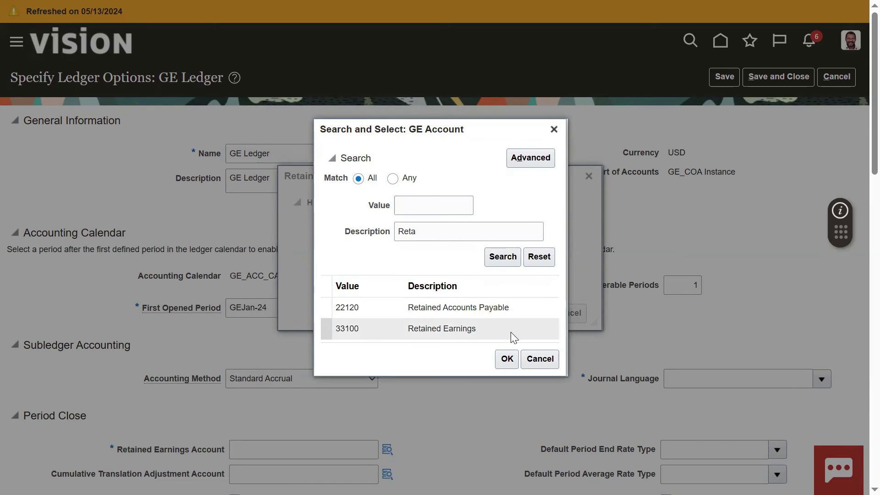
pyautogui.click(503, 329)
pyautogui.click(504, 360)
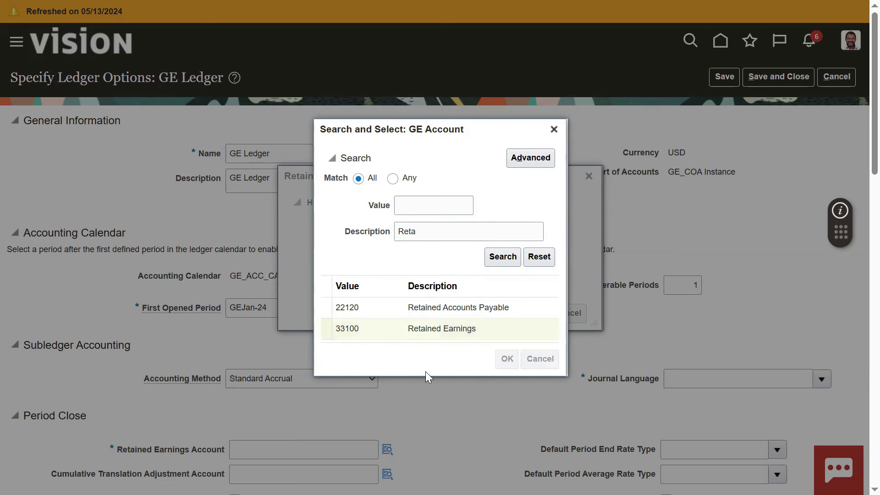
pyautogui.click(534, 316)
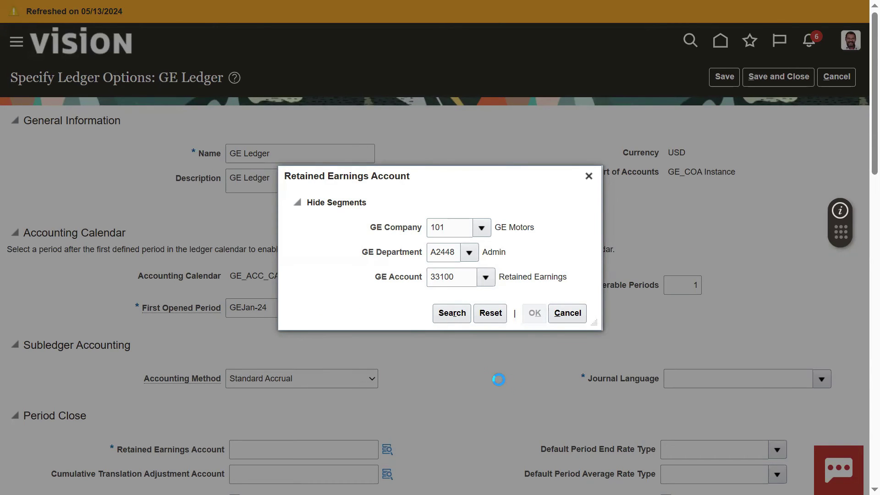
pyautogui.scroll(-2, 512, 374)
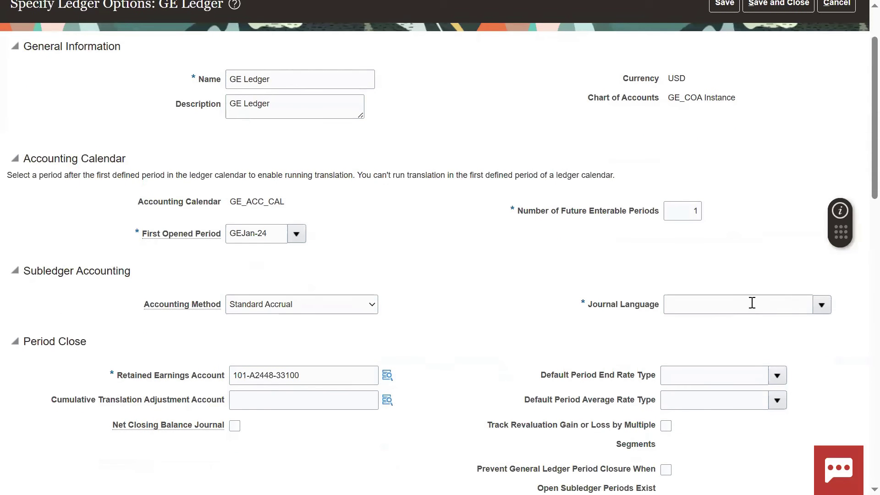
# Step: Set the GE Ledger journal language to American English
pyautogui.click(822, 305)
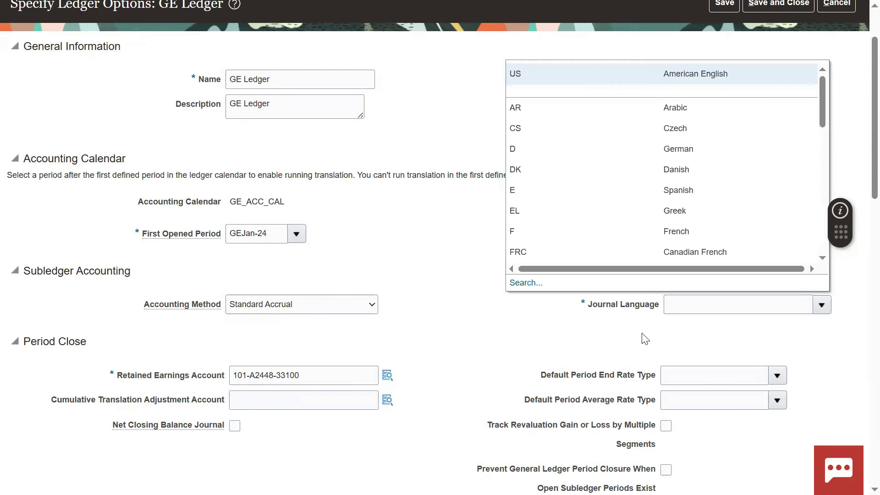
pyautogui.click(609, 72)
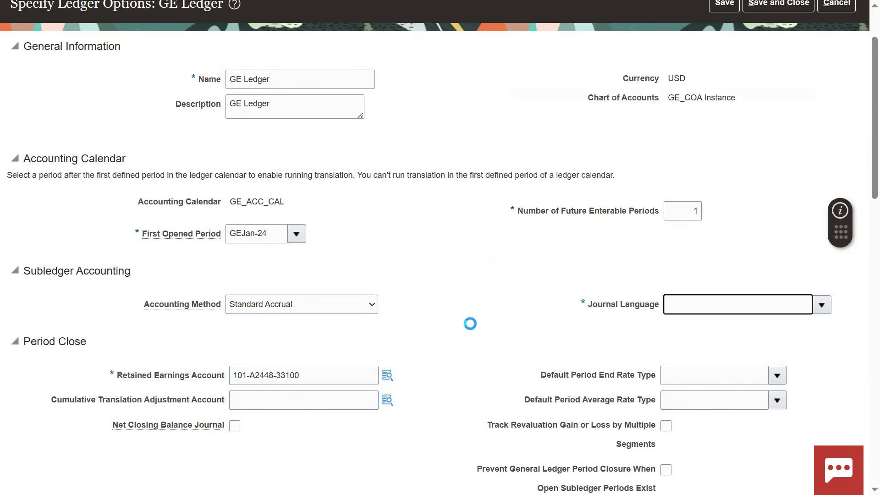
pyautogui.scroll(-6, 479, 339)
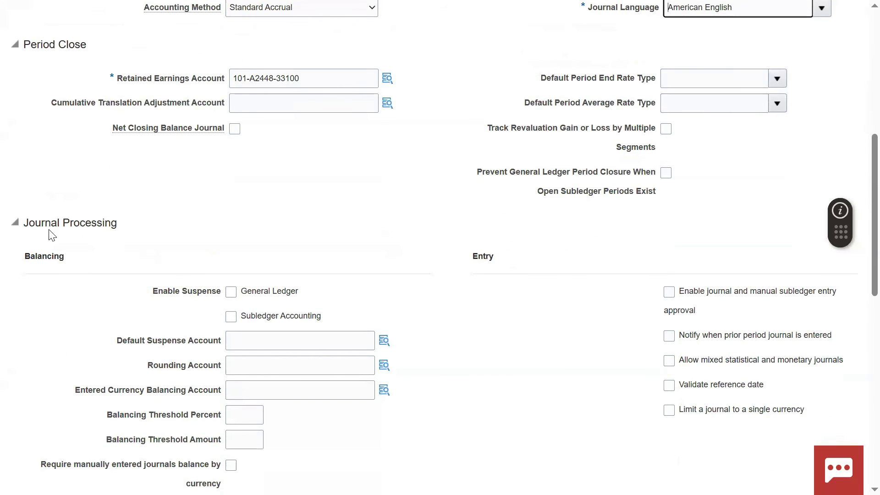
# Step: Review the Journal Processing, Intercompany, Reconciliation and Import sections, then save and close the ledger options
pyautogui.moveTo(28, 222); pyautogui.dragTo(118, 225)
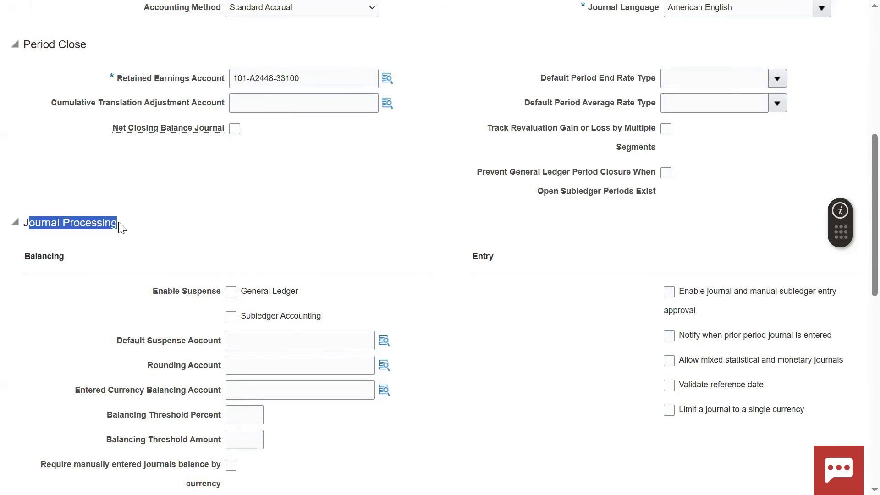
pyautogui.click(141, 270)
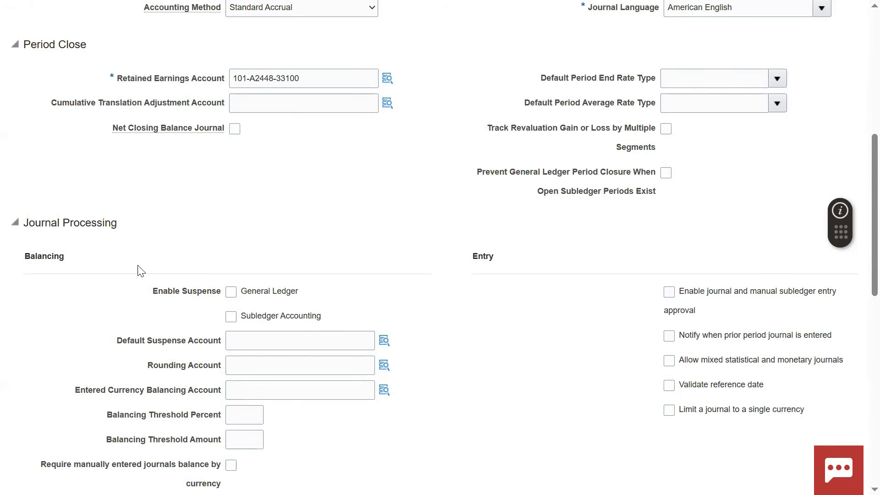
pyautogui.doubleClick(482, 257)
pyautogui.scroll(-6, 481, 303)
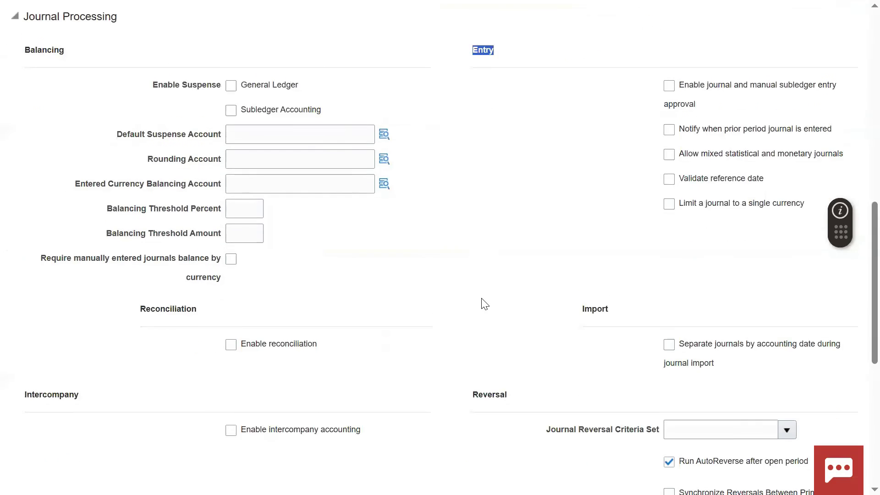
pyautogui.moveTo(26, 304); pyautogui.dragTo(62, 304)
pyautogui.moveTo(146, 218); pyautogui.dragTo(186, 219)
pyautogui.moveTo(585, 219); pyautogui.dragTo(624, 220)
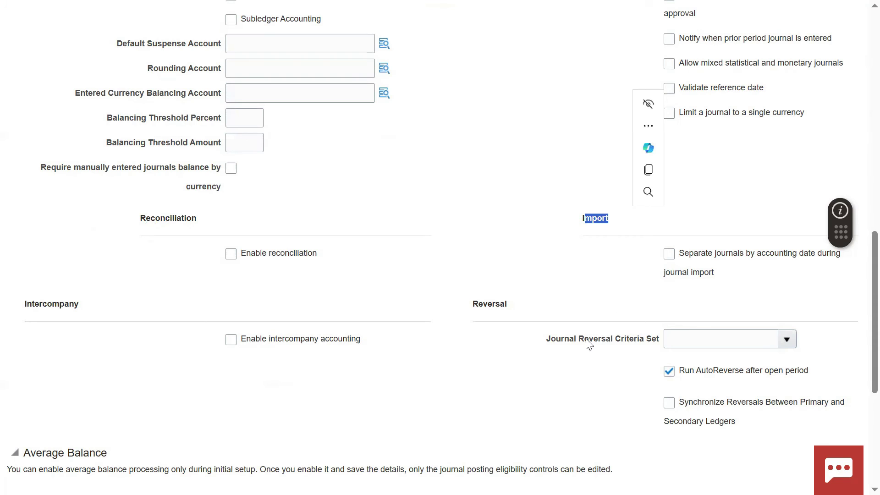
pyautogui.moveTo(550, 340); pyautogui.dragTo(606, 347)
pyautogui.scroll(-5, 305, 380)
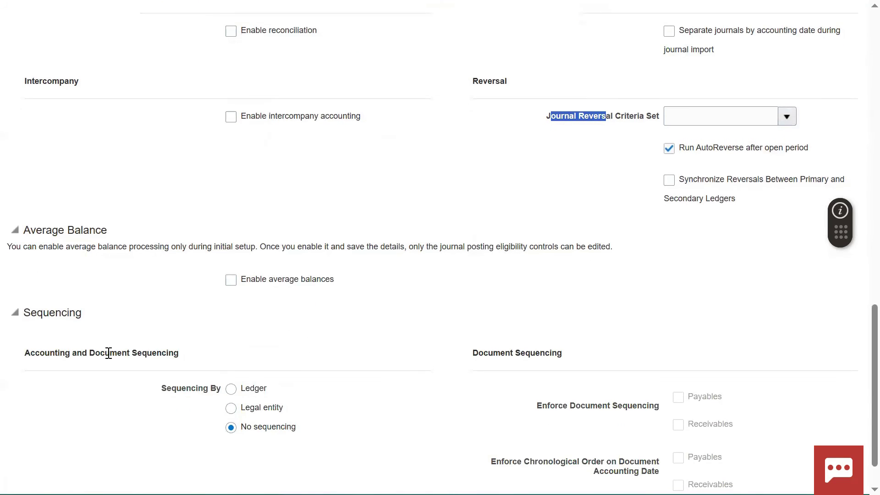
pyautogui.scroll(-1, 100, 352)
pyautogui.scroll(9, 468, 298)
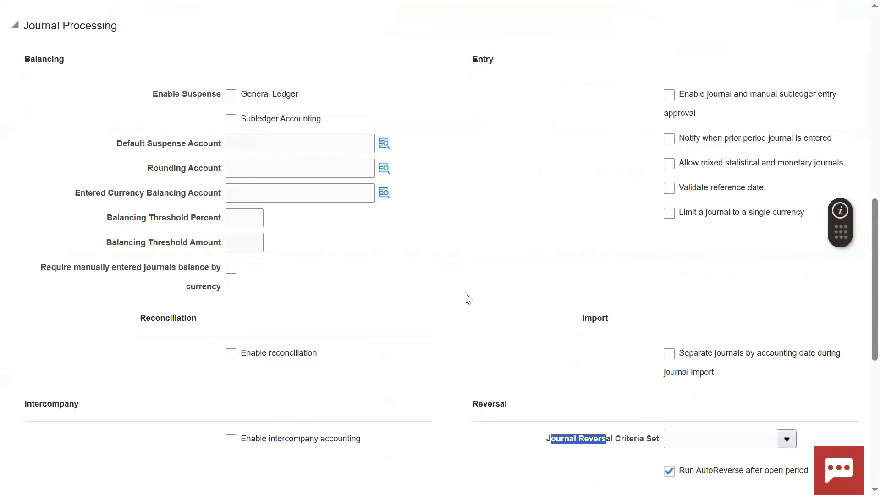
pyautogui.scroll(4, 468, 298)
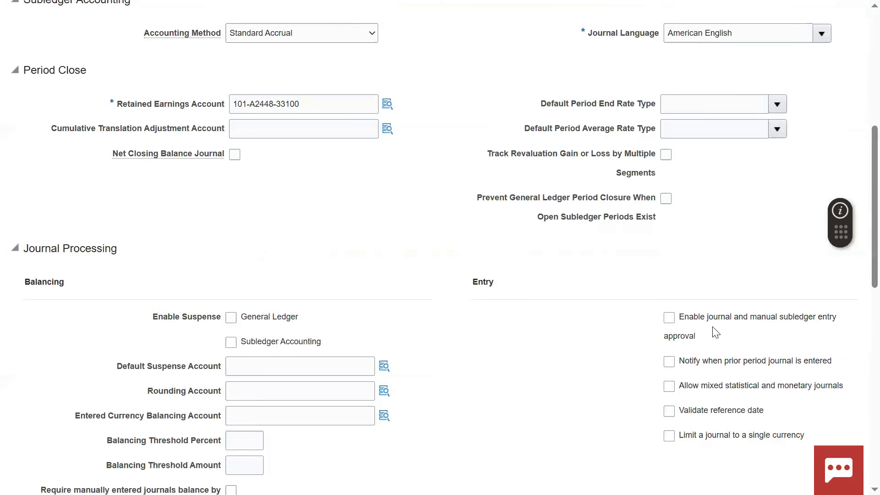
pyautogui.scroll(8, 458, 264)
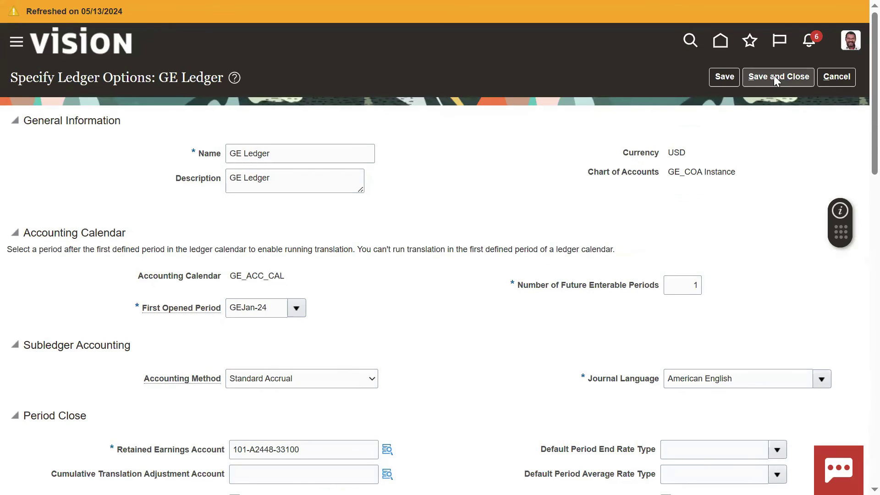
pyautogui.click(774, 76)
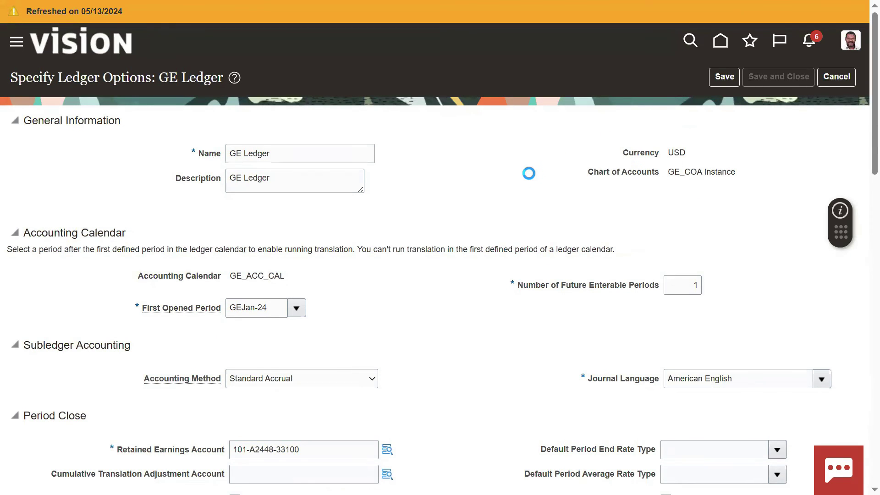